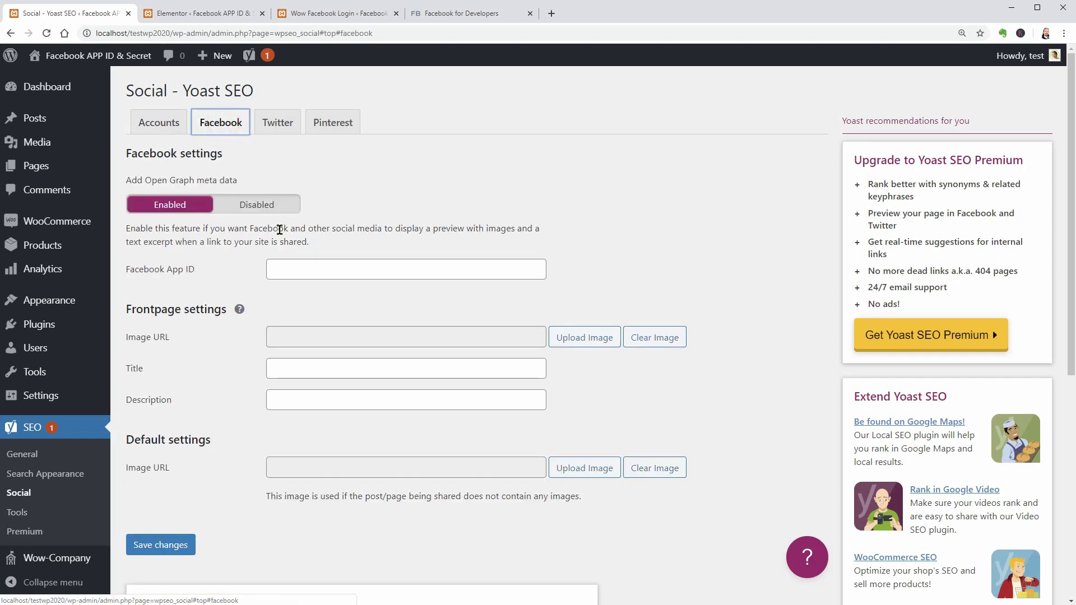
Check the existing Facebook App ID and secret, then locate Elementor's Facebook SDK App ID field.
left_click(308, 269)
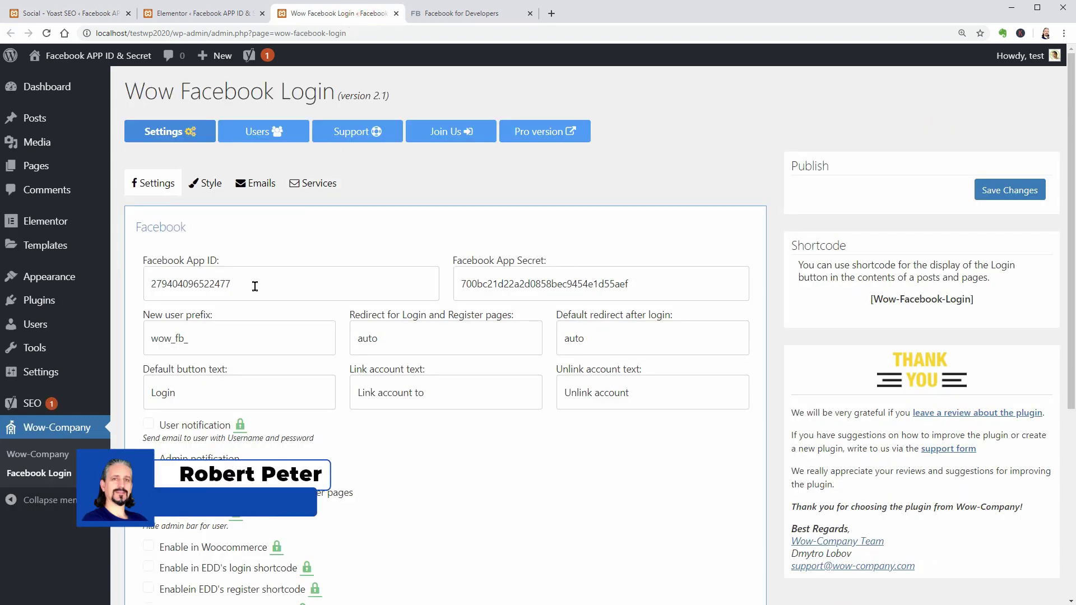
double_click(255, 286)
left_click_drag(639, 286, 461, 286)
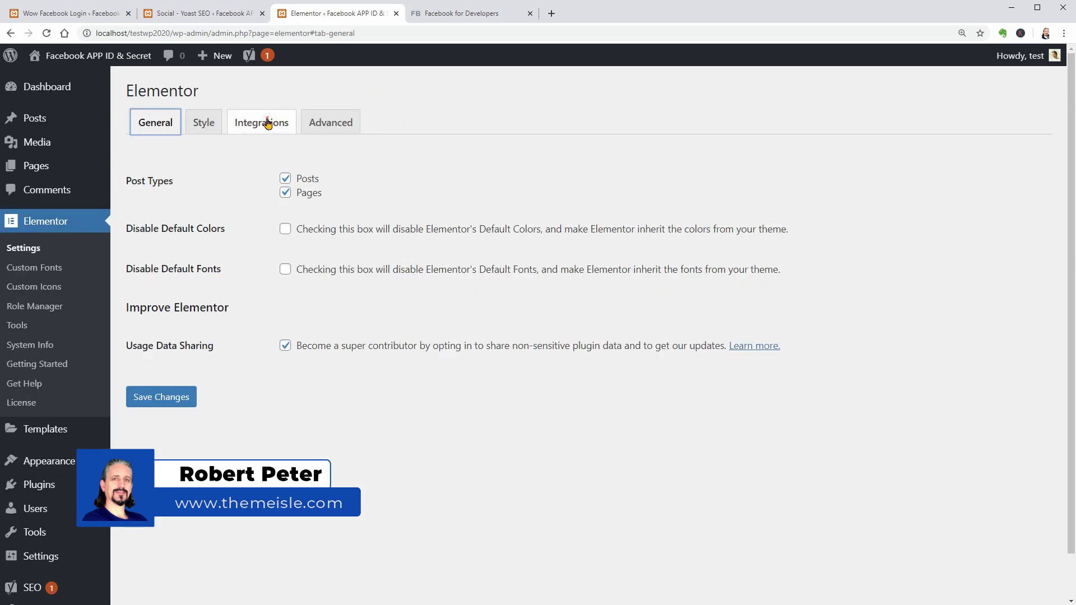
left_click(267, 124)
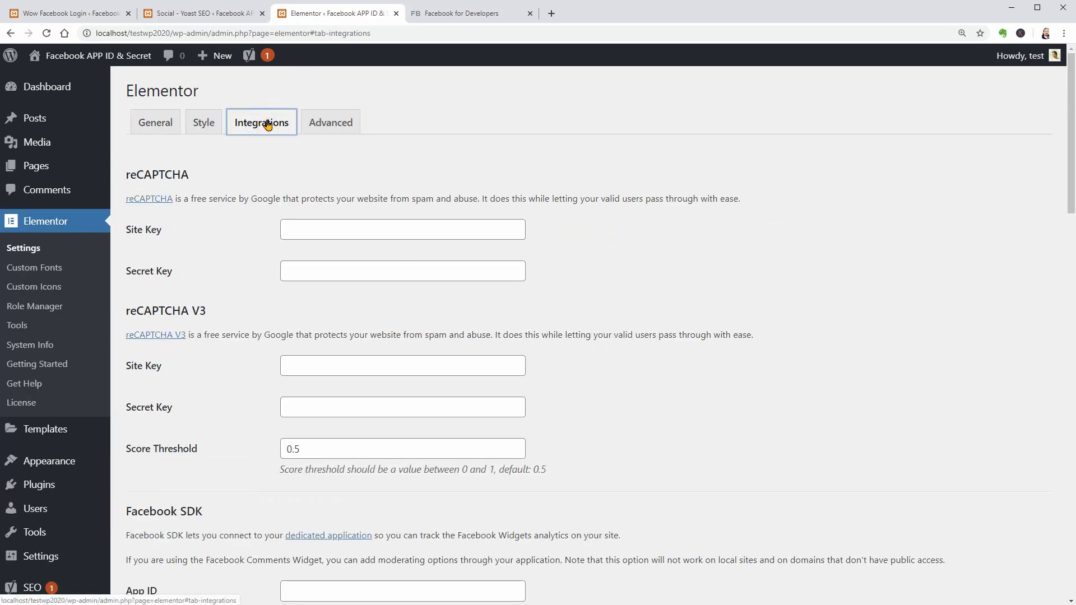
scroll(336, 336, "down", 2)
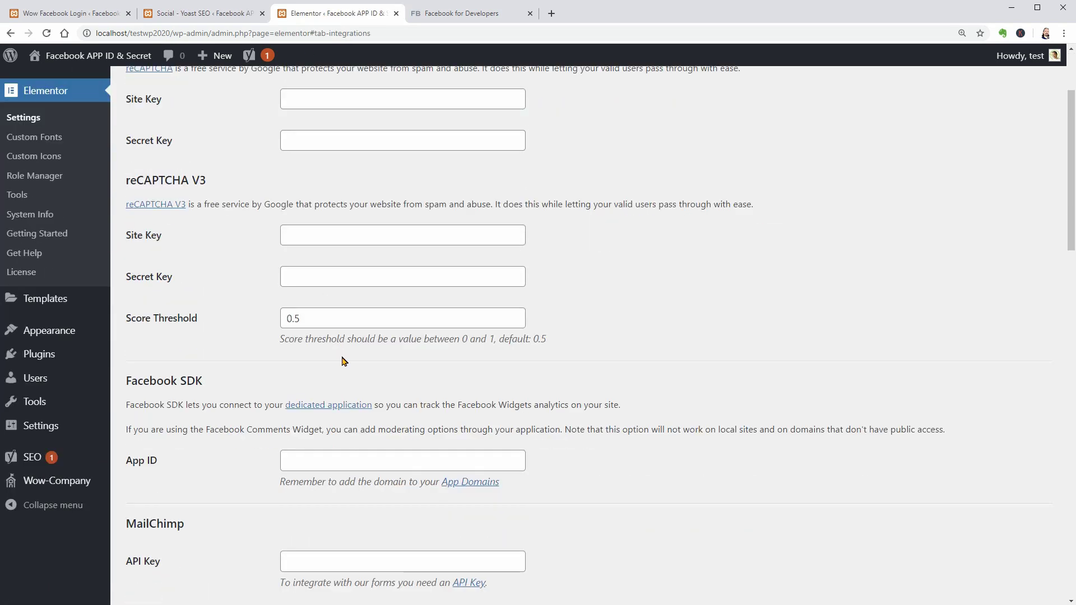
left_click(355, 457)
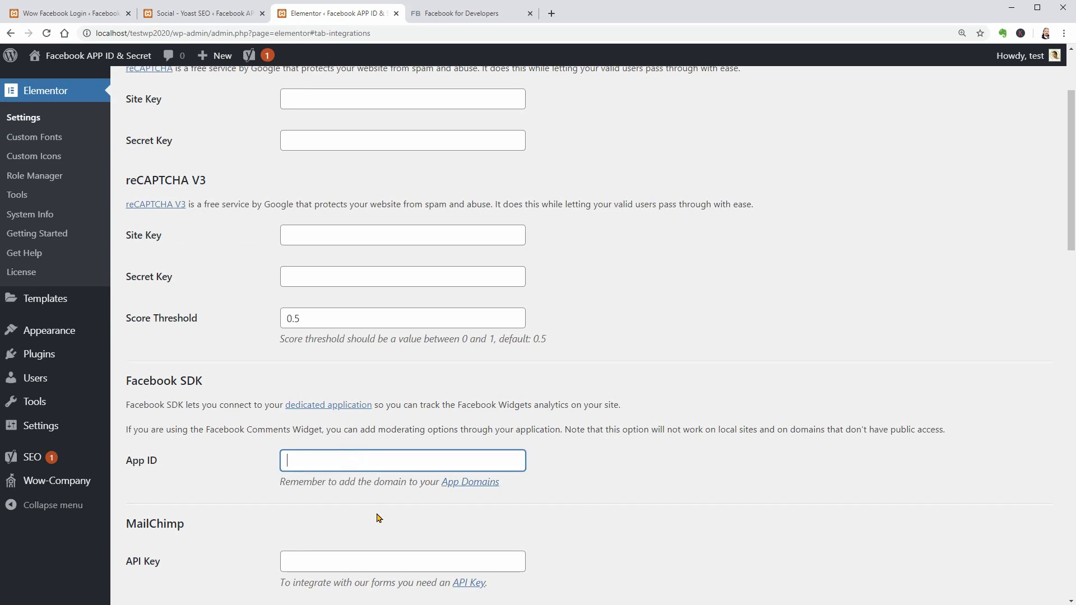
scroll(380, 518, "up", 3)
Open the Privacy Policy page from All Pages and update it.
mouse_move(89, 168)
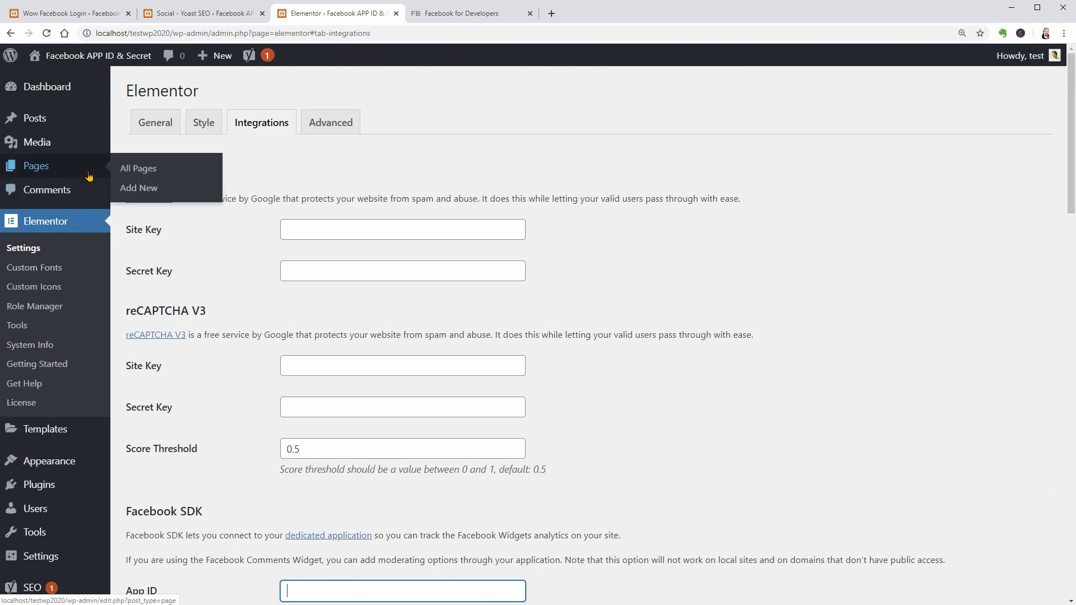
left_click(143, 174)
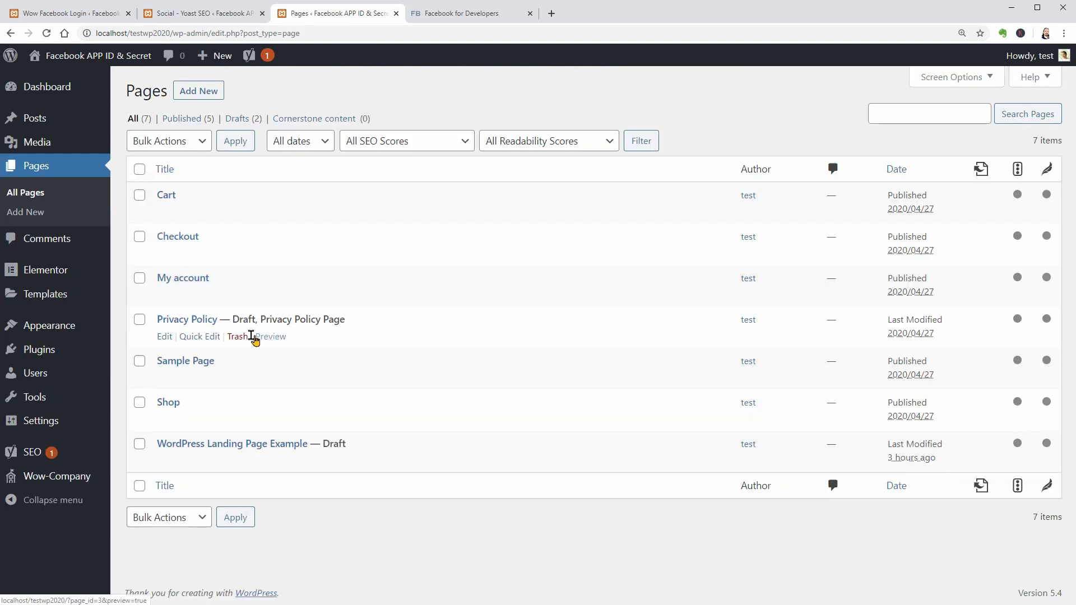
left_click(165, 339)
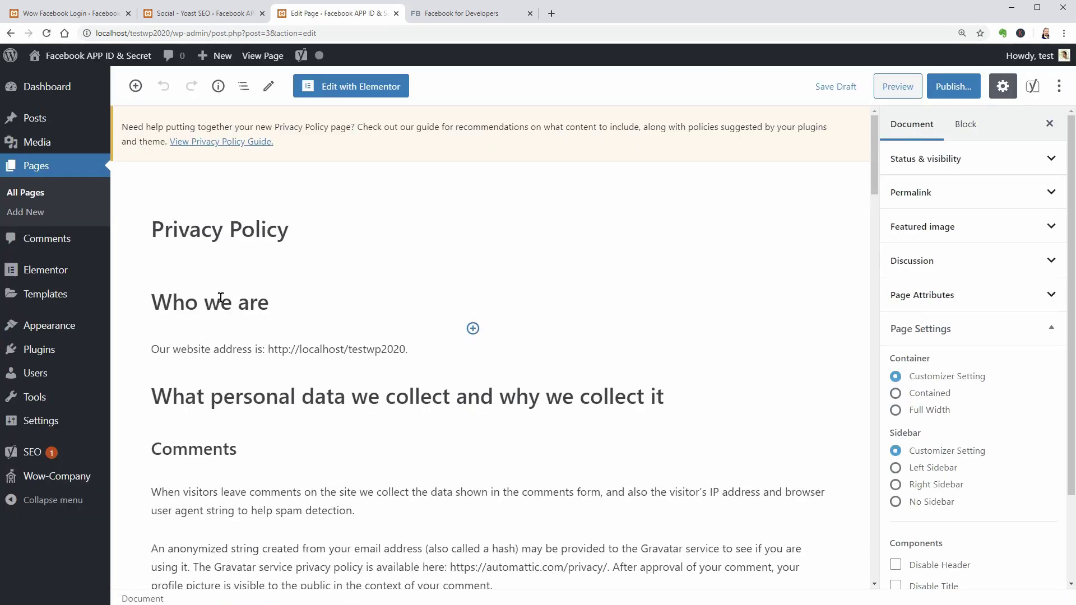
left_click(319, 229)
left_click(301, 305)
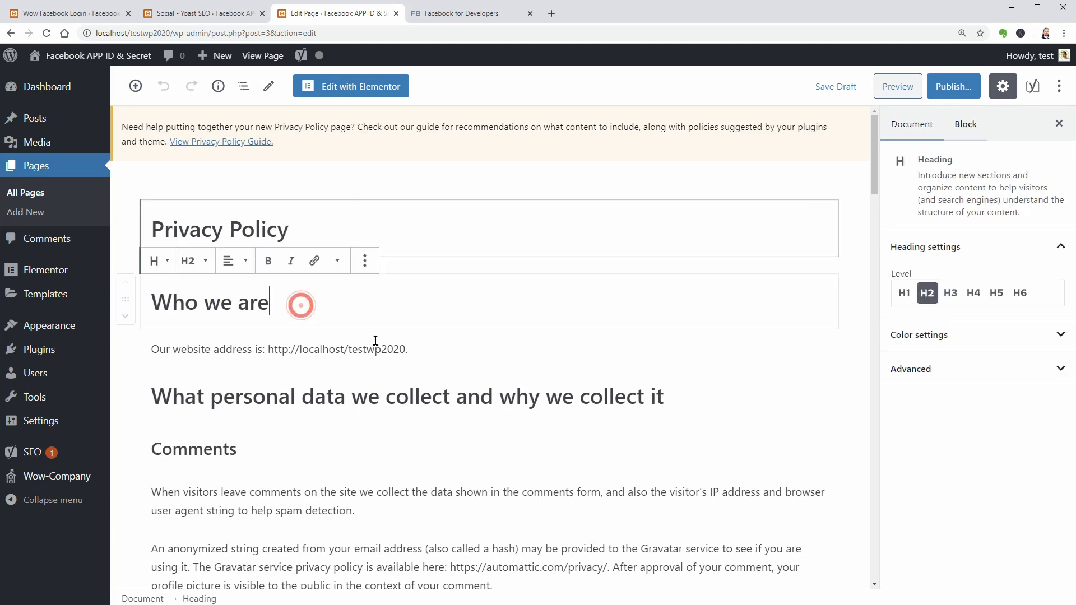
scroll(393, 364, "down", 20)
left_click(171, 448)
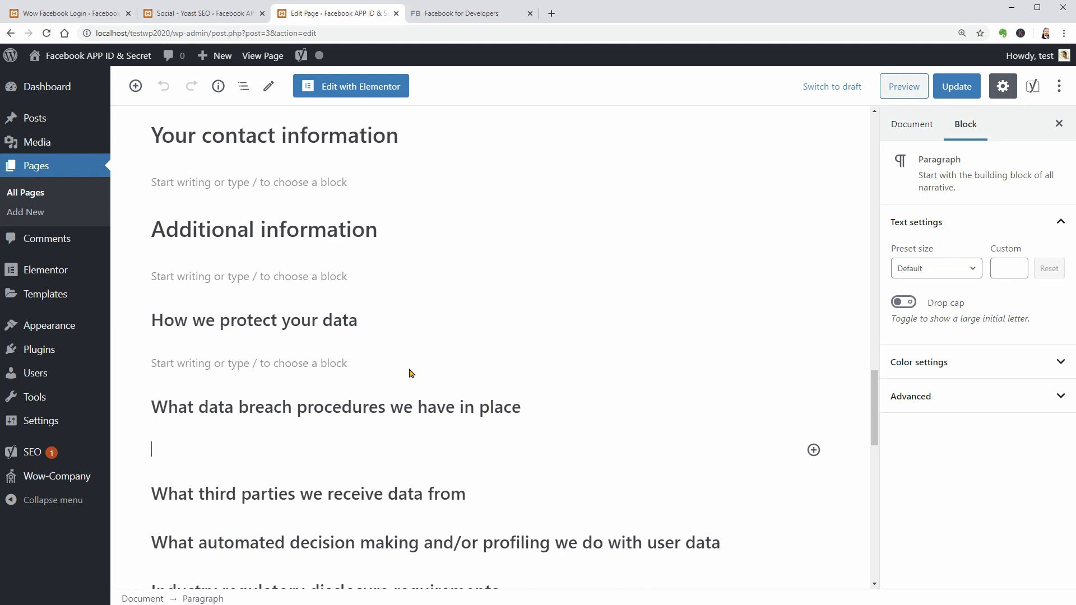
left_click(956, 87)
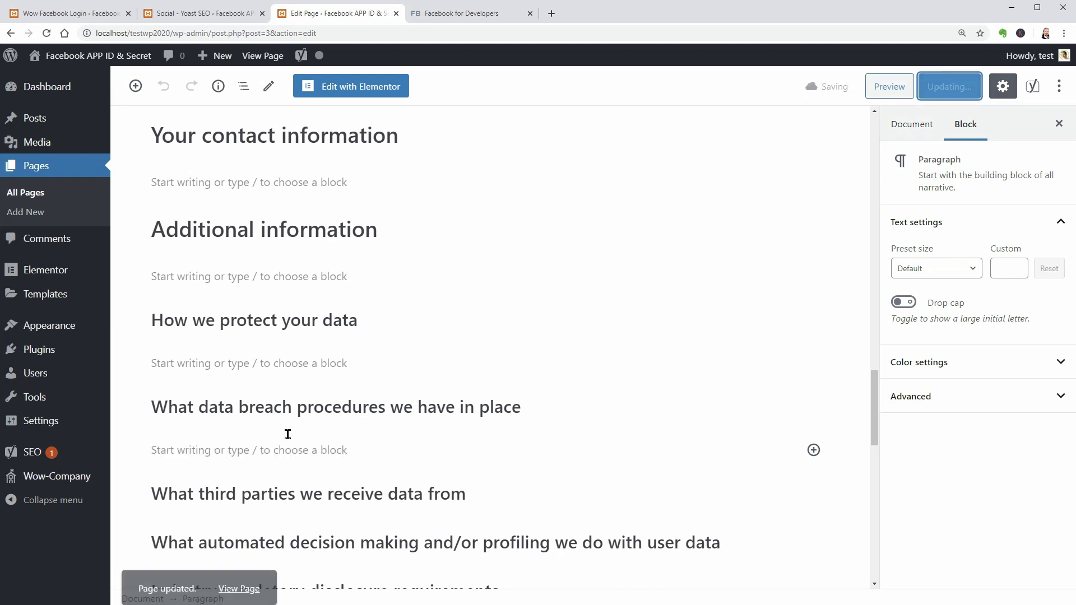
Open the live Privacy Policy page in a new tab and select its URL.
right_click(249, 581)
left_click(289, 589)
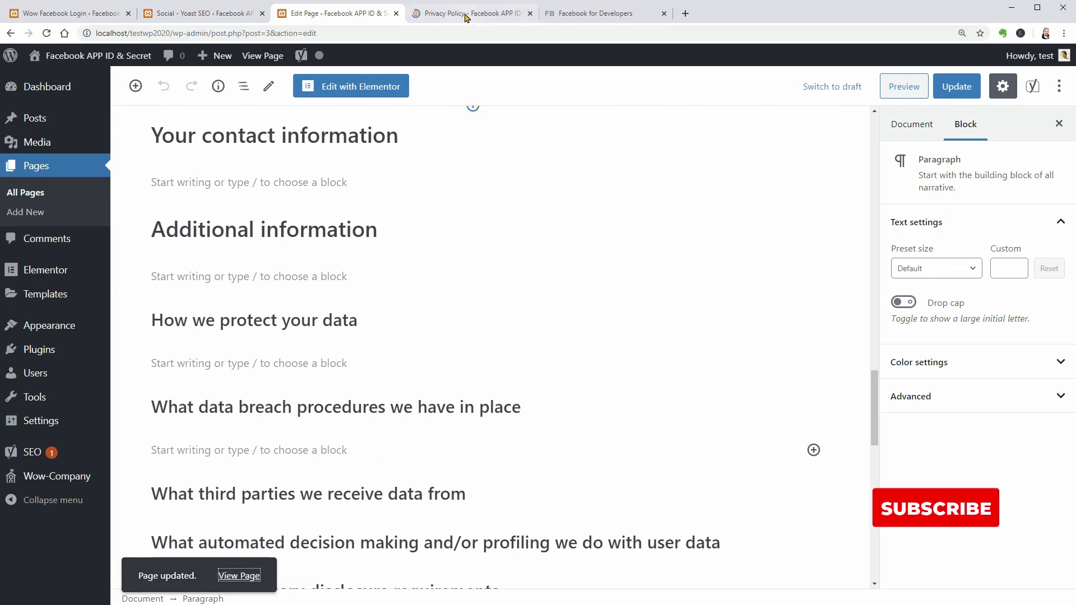
left_click(464, 13)
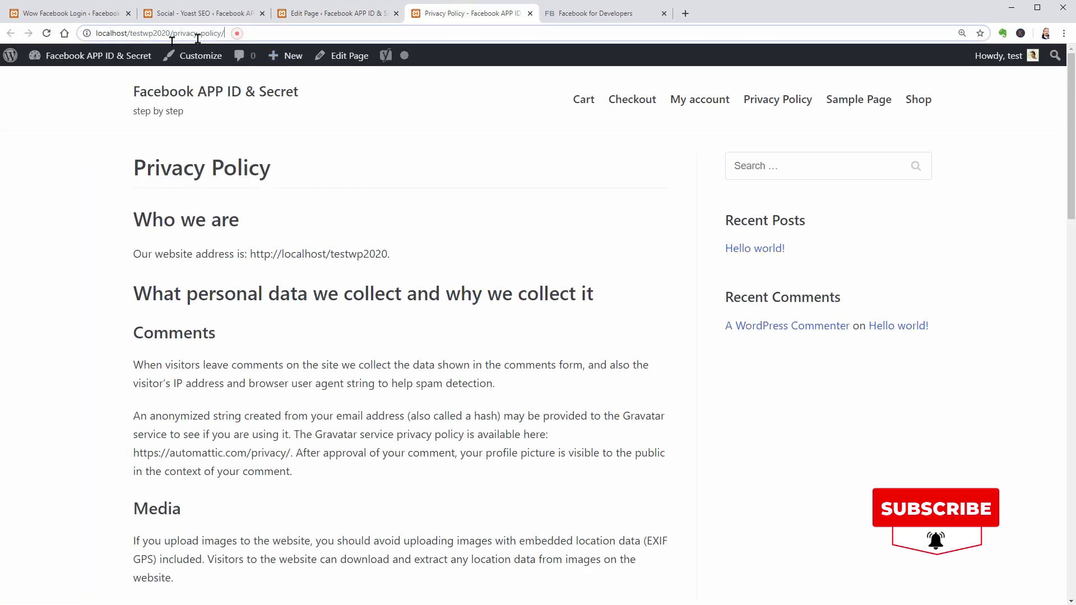
left_click(250, 36)
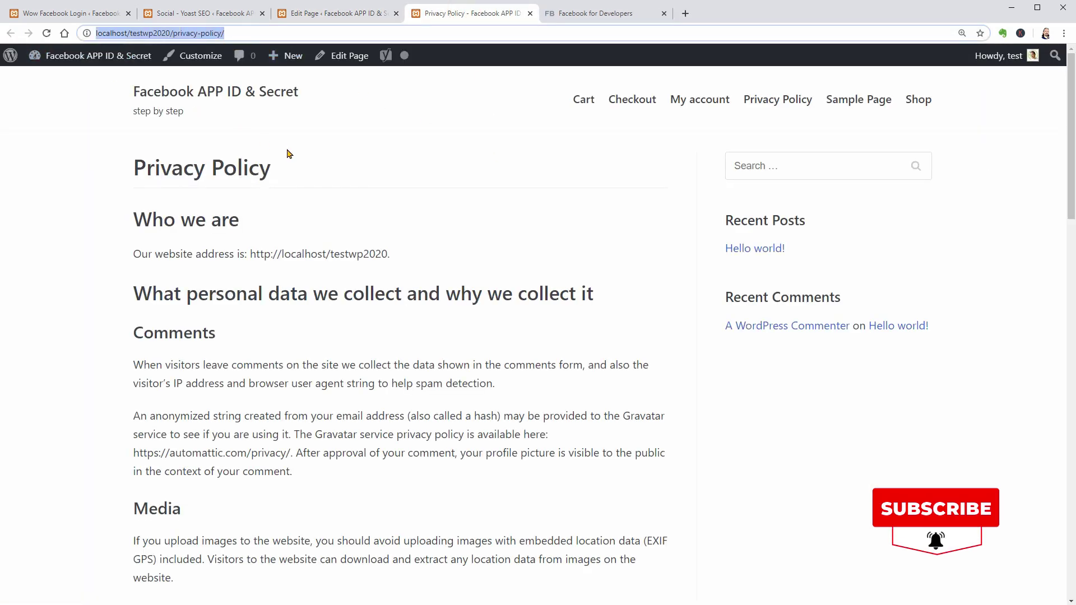
left_click(308, 21)
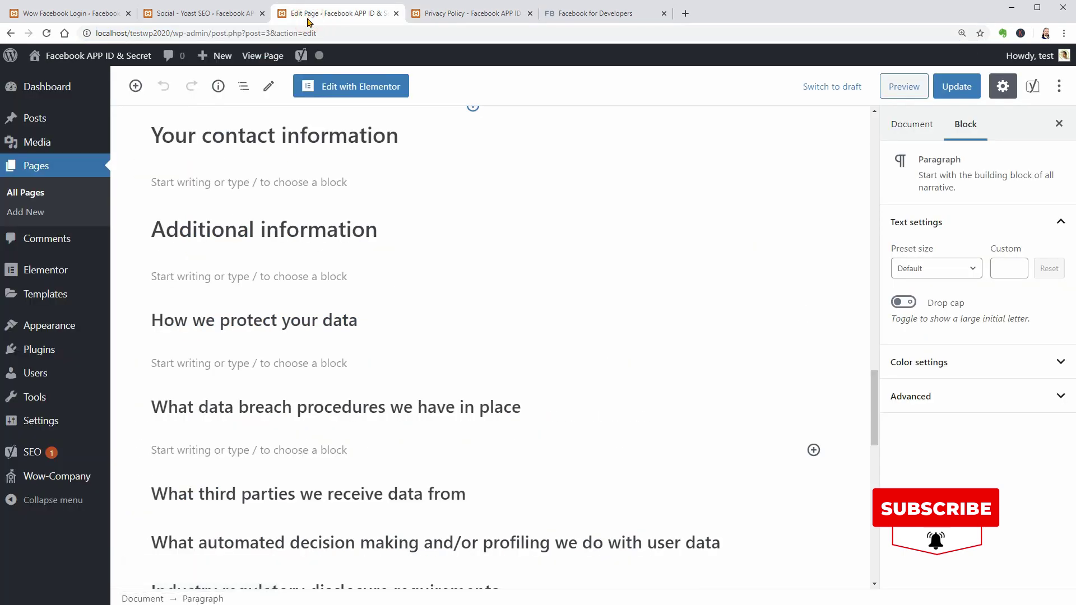
Publish a blank page titled 'Terms of Service' and view it at /terms-of-service/.
mouse_move(223, 56)
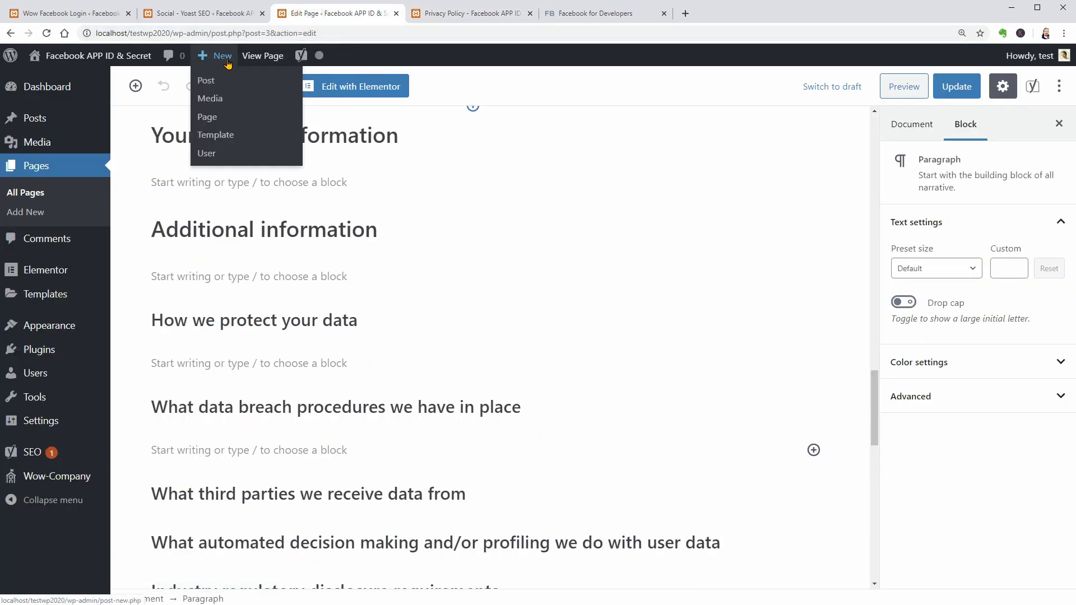
left_click(214, 117)
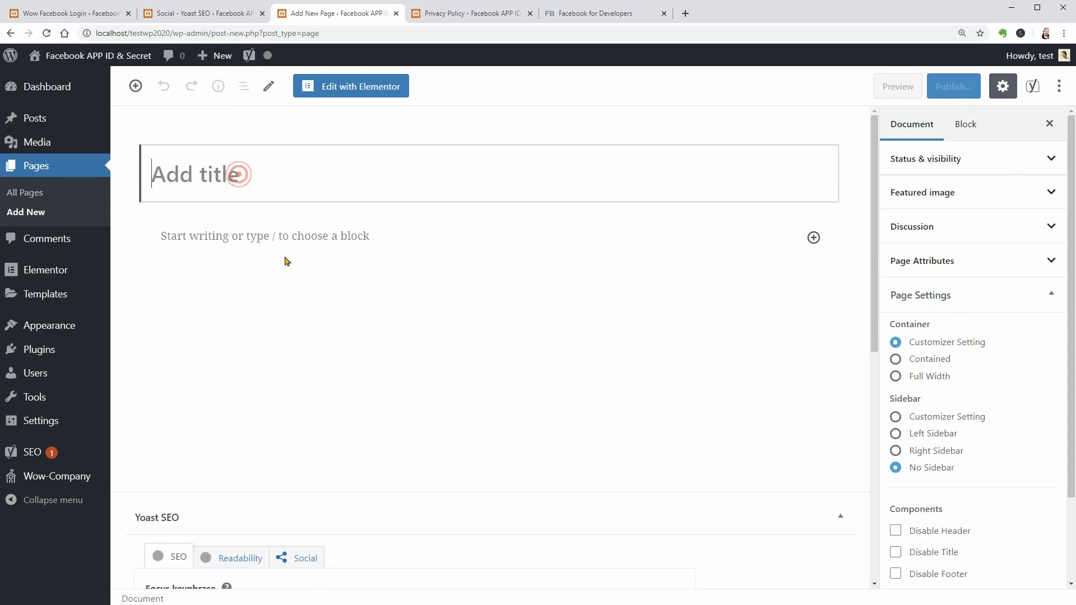
type("Terms of Service")
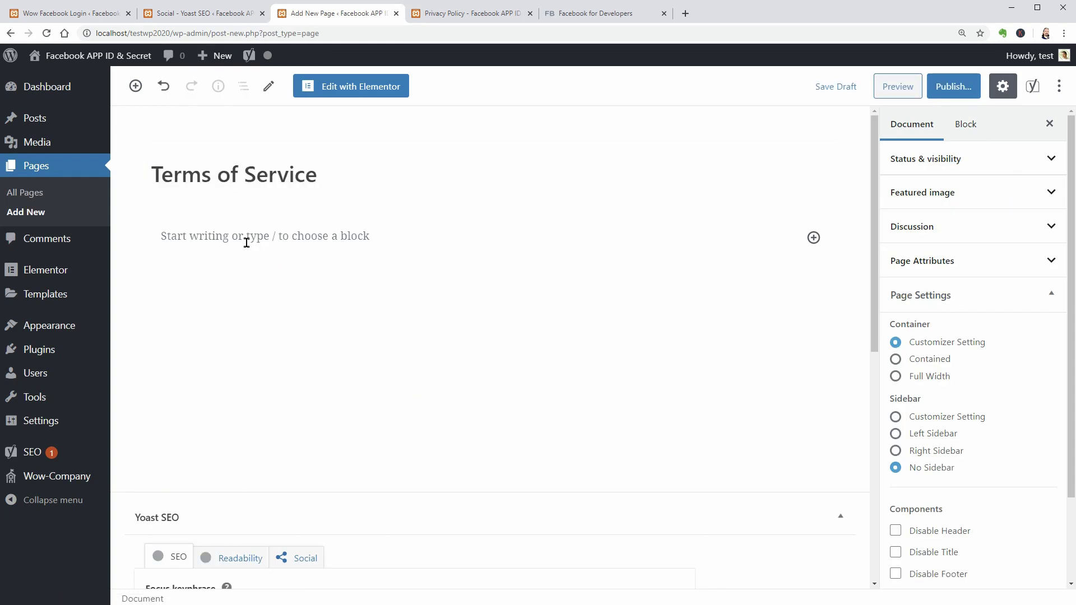
left_click(226, 241)
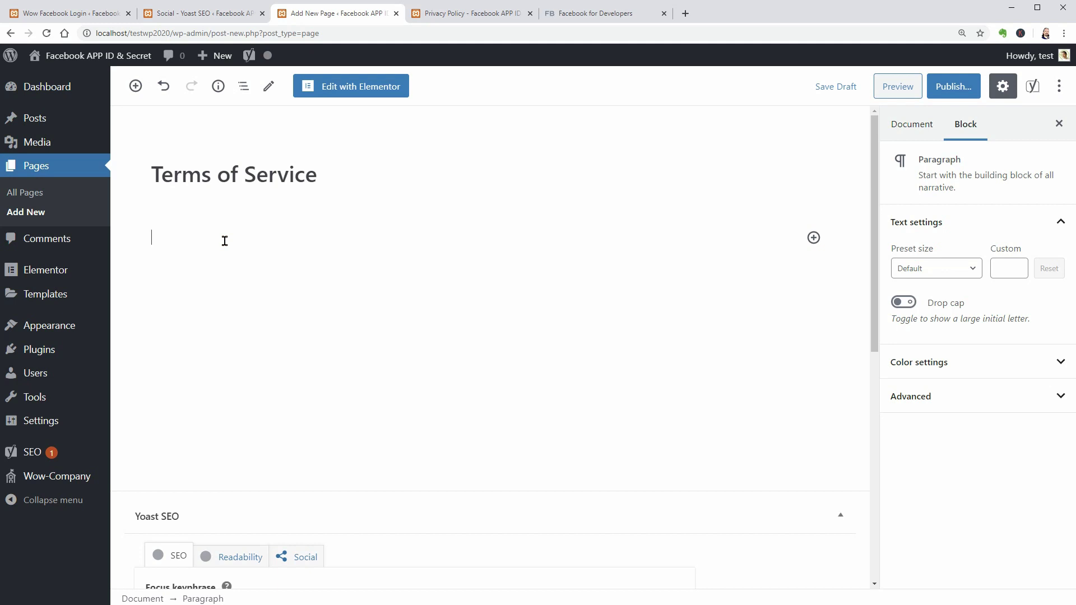
left_click(941, 87)
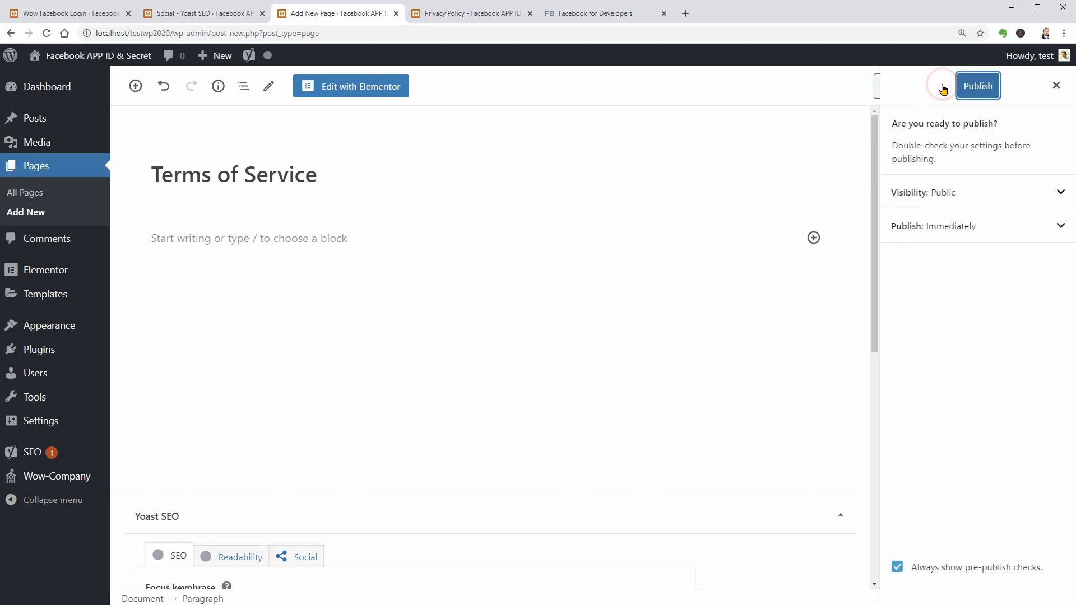
left_click(981, 89)
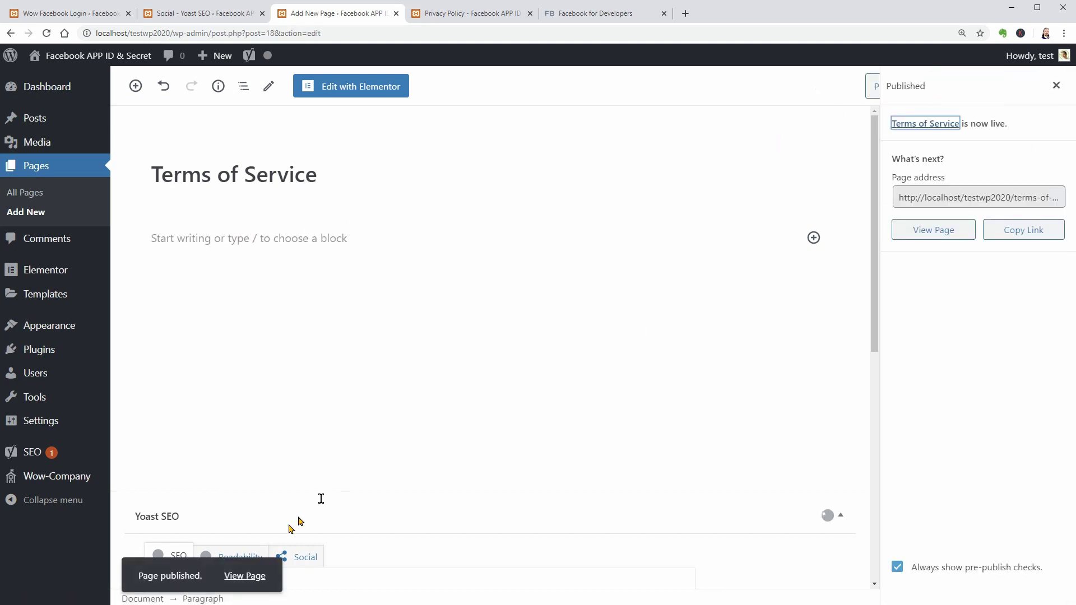
left_click(245, 577)
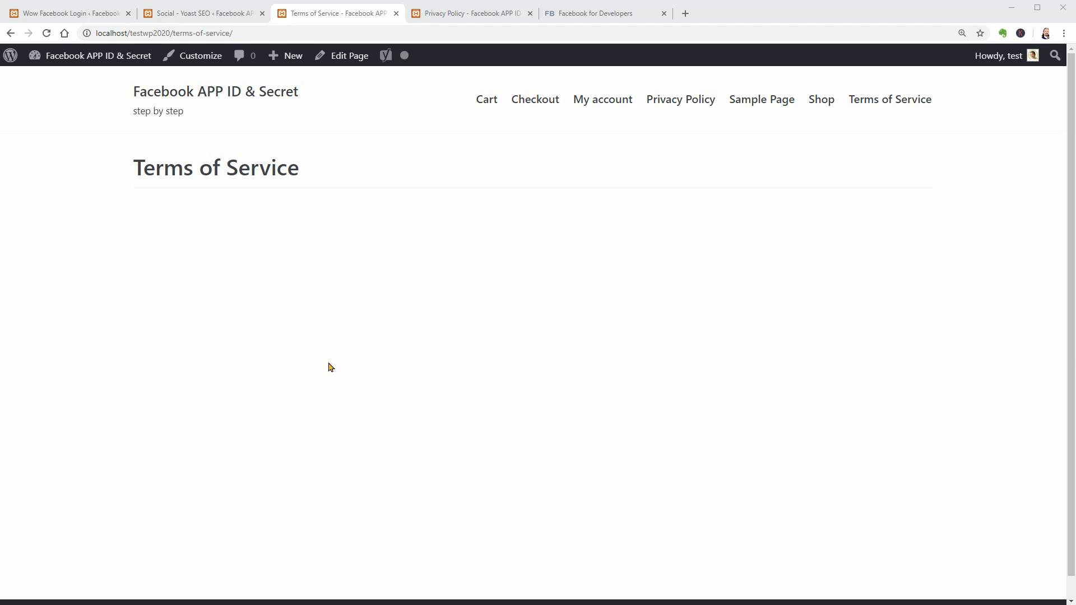
Switch to Facebook for Developers and show the My Apps dropdown.
left_click(596, 16)
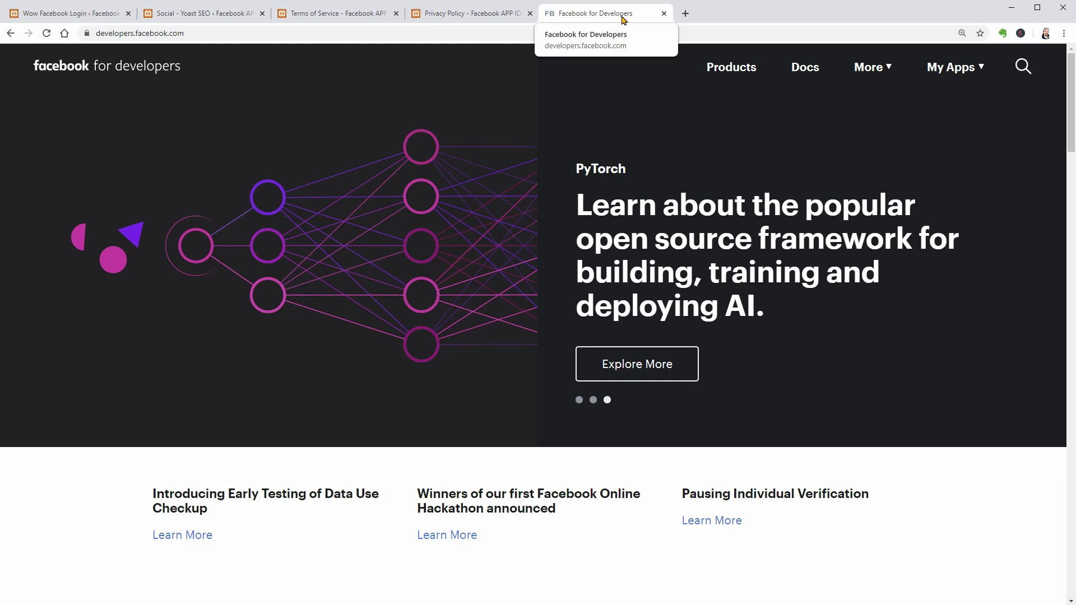
left_click(980, 67)
left_click(981, 67)
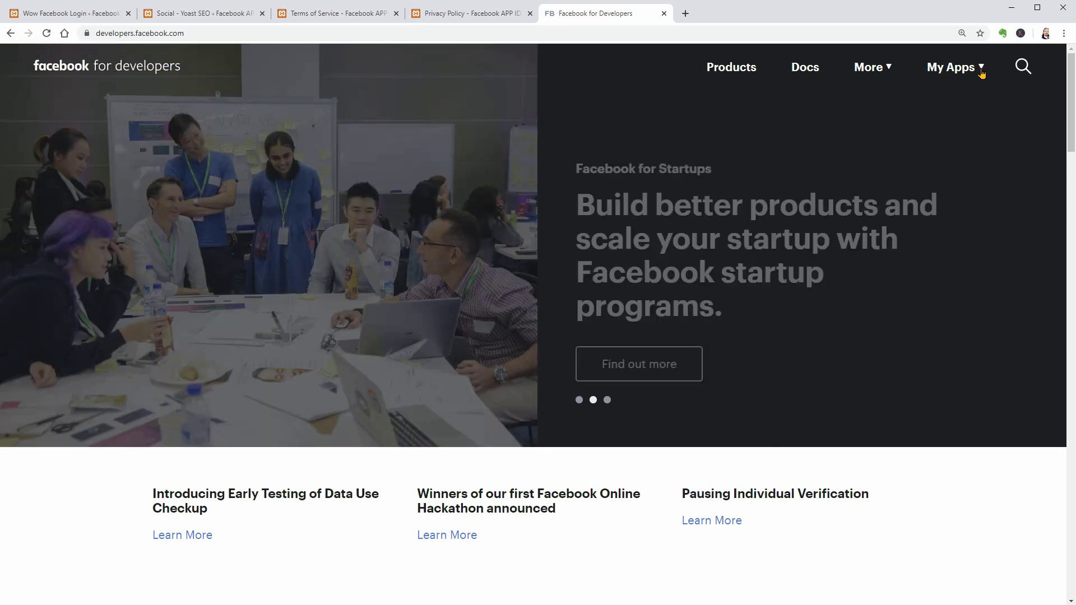
left_click(981, 70)
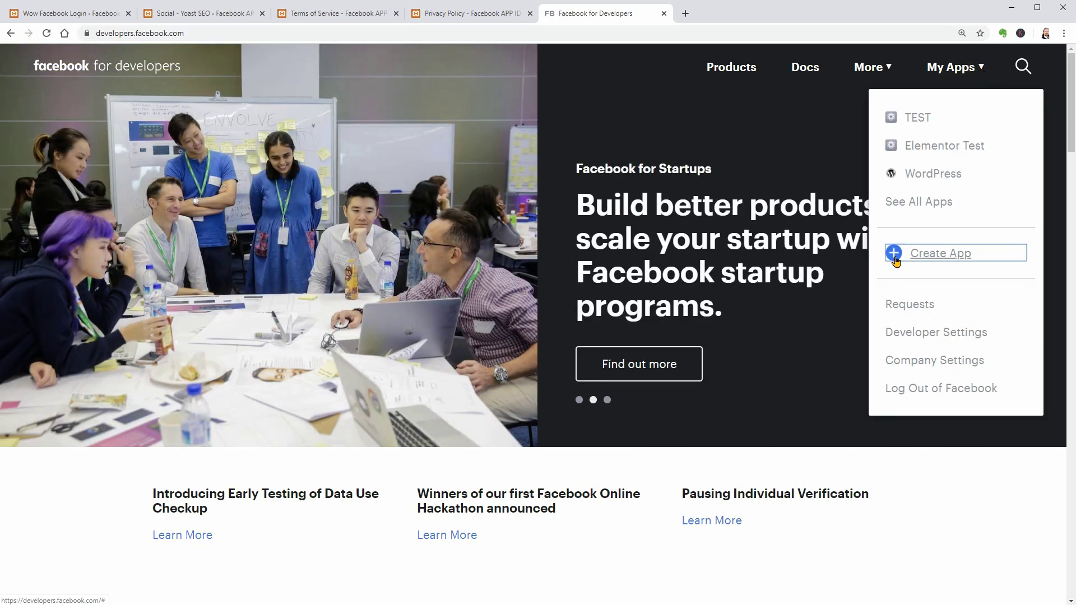
Start a new app ID with display name 'Test APP' and review the contact e-mail.
left_click(927, 256)
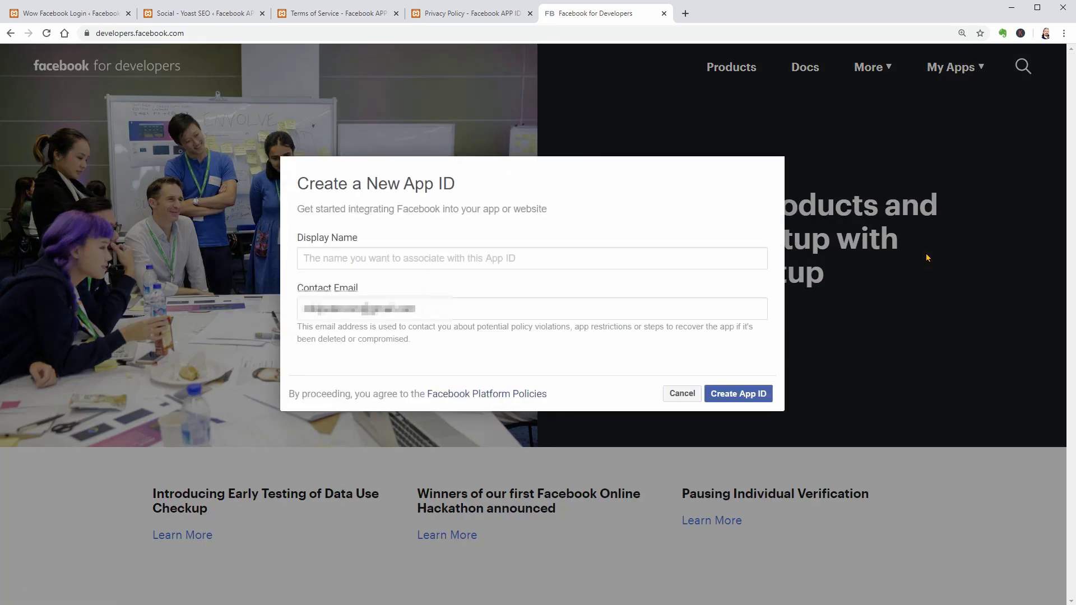
left_click(353, 259)
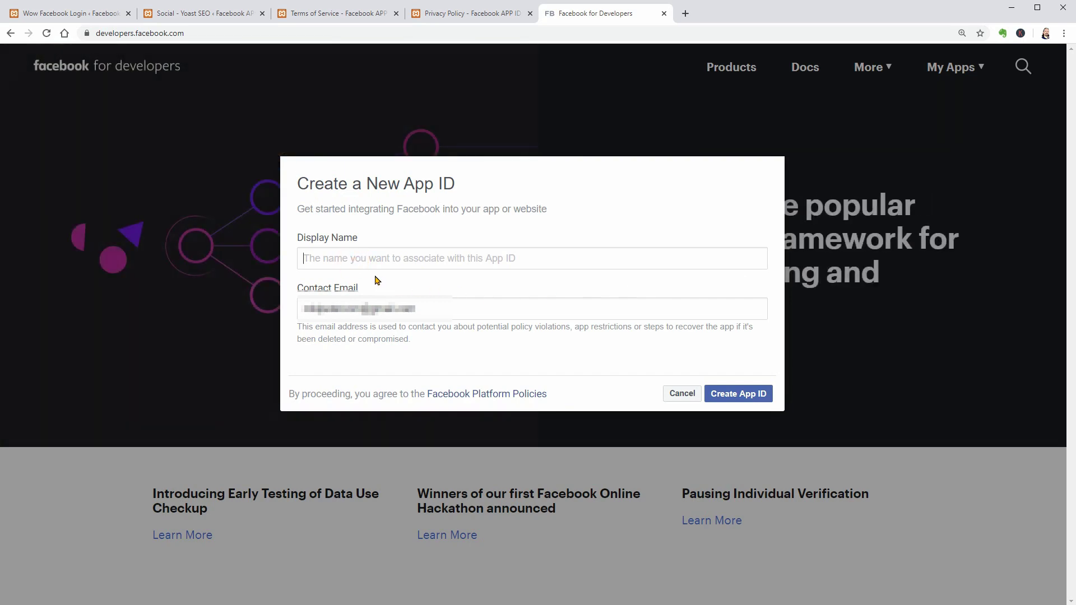
type("Test Facebook")
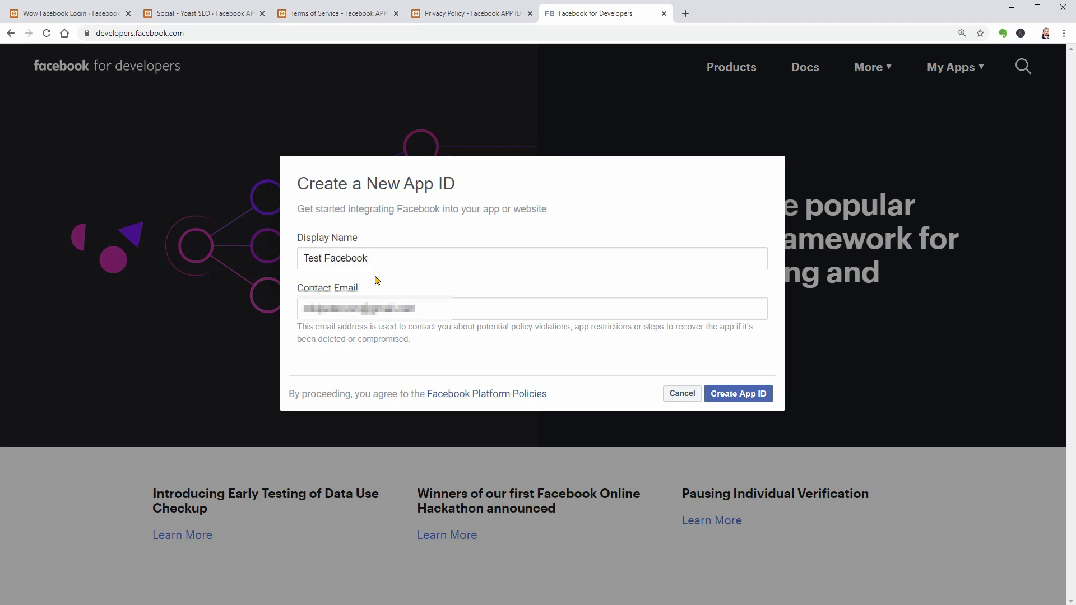
type(" AP")
key("BackSpace")
key("BackSpace")
key("BackSpace")
key("BackSpace")
key("BackSpace")
key("BackSpace")
key("BackSpace")
key("BackSpace")
key("BackSpace")
key("BackSpace")
key("BackSpace")
type("APP")
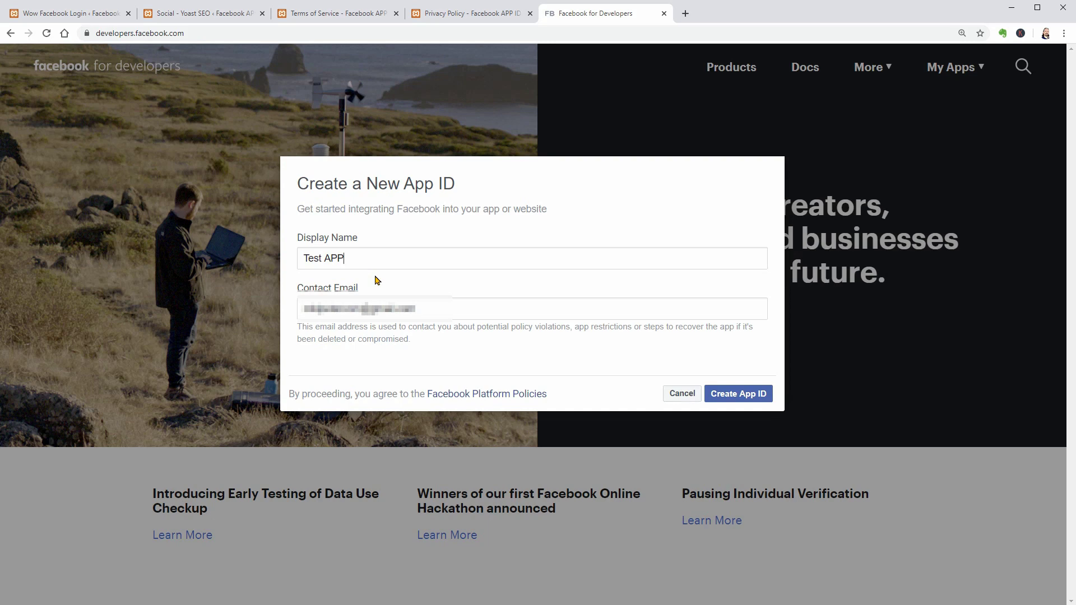
triple_click(402, 311)
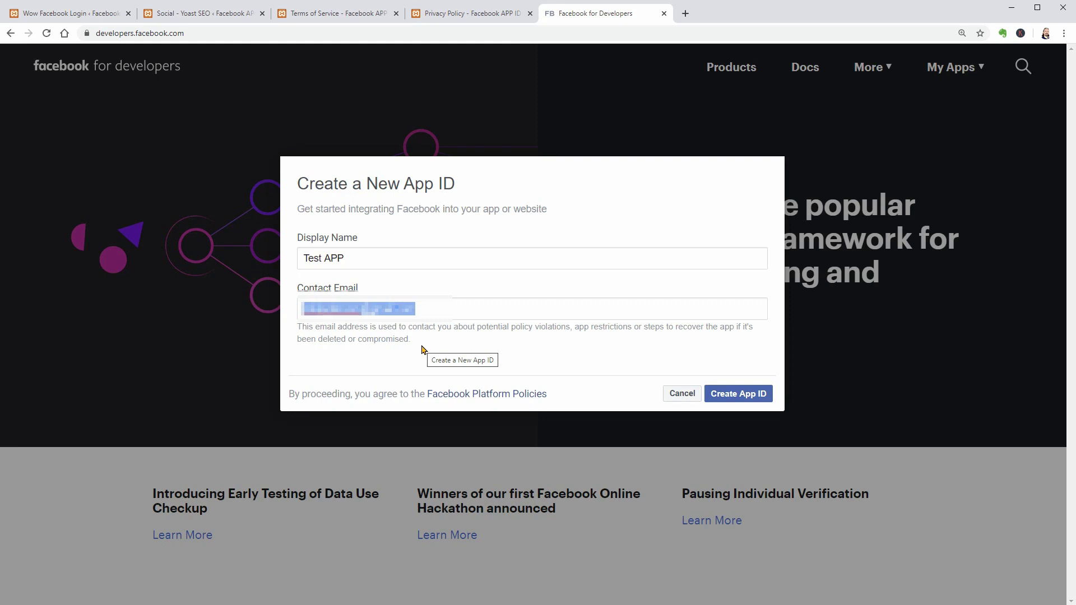
Create the Test APP ID, pass the reCAPTCHA check, and go to Settings > Basic.
left_click(742, 394)
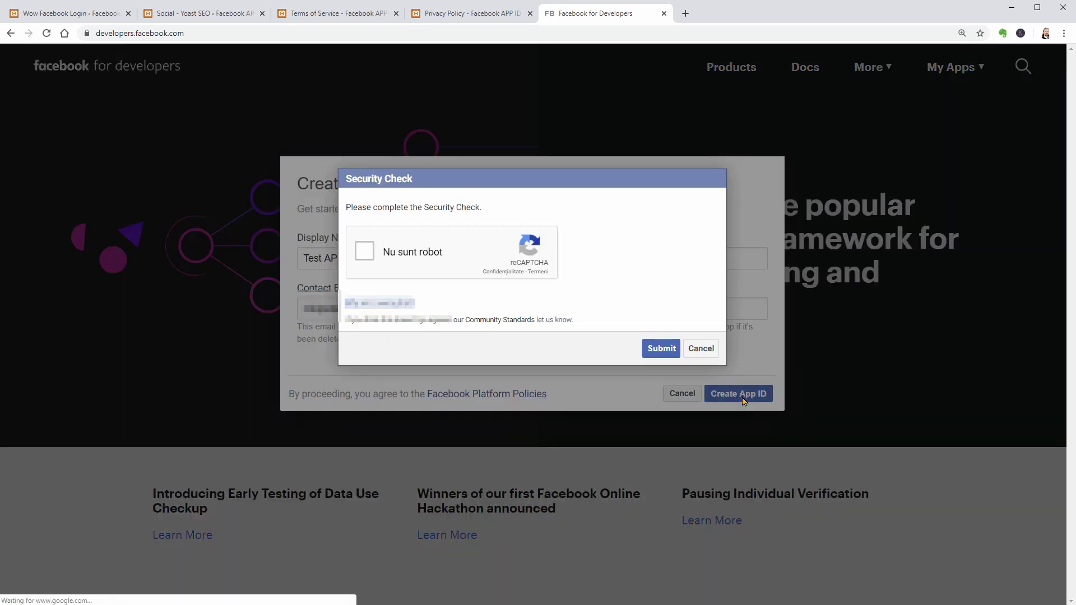
left_click(368, 256)
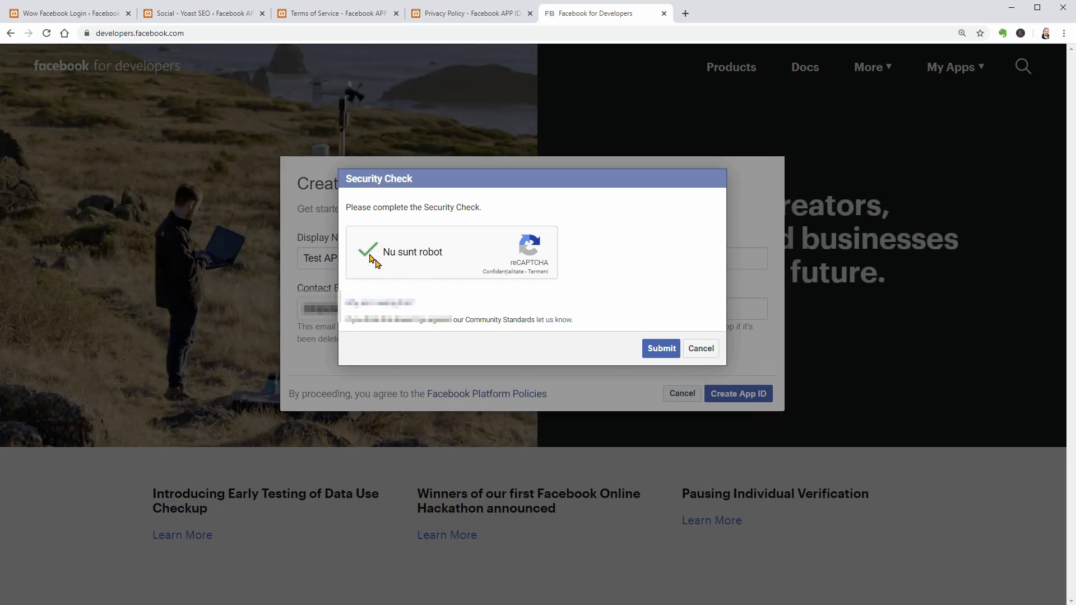
left_click(662, 348)
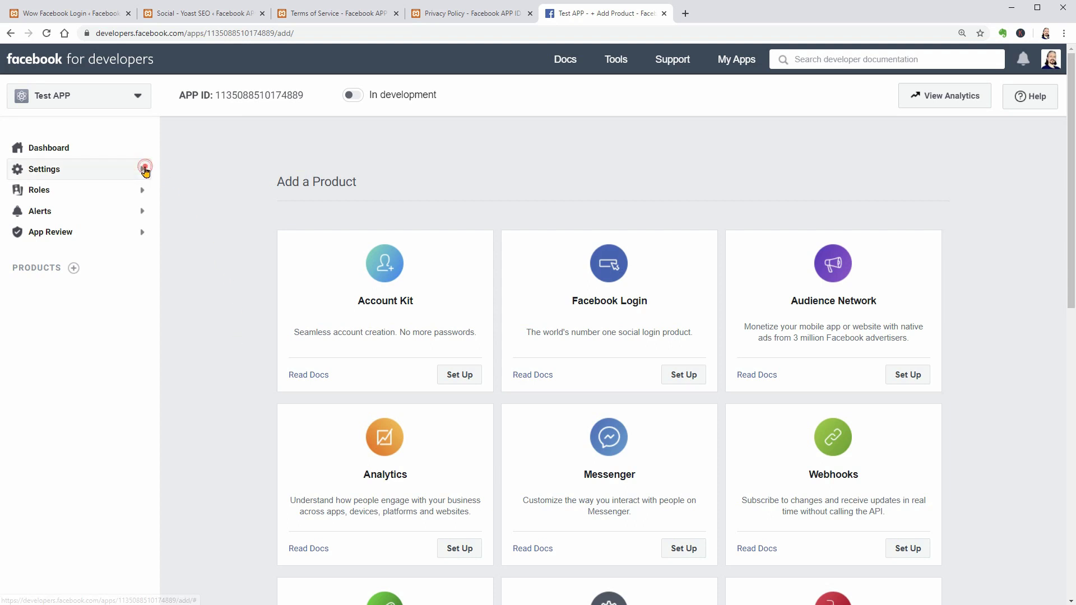
left_click(143, 170)
left_click(47, 191)
Copy the WordPress Privacy Policy page URL into the app's Privacy Policy URL field.
left_click(454, 13)
left_click(222, 34)
right_click(203, 35)
left_click(238, 96)
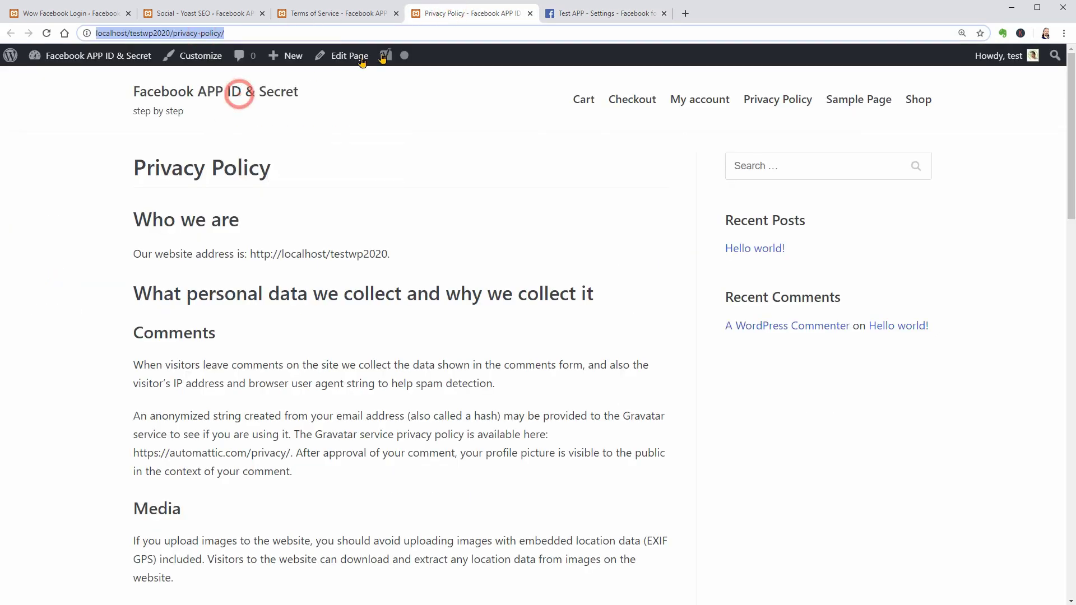
left_click(577, 22)
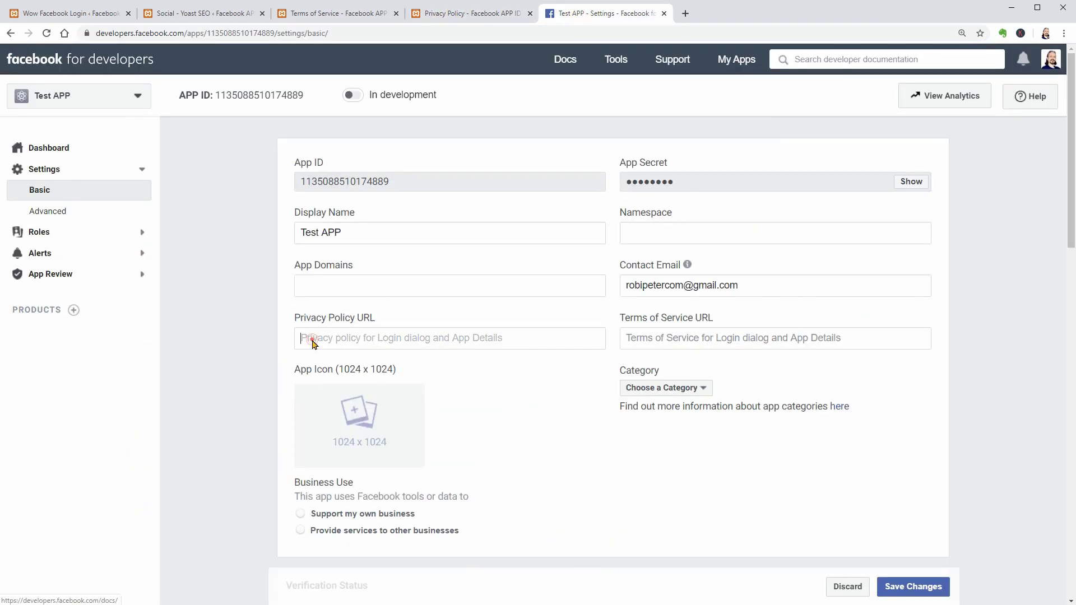
right_click(312, 342)
left_click(341, 426)
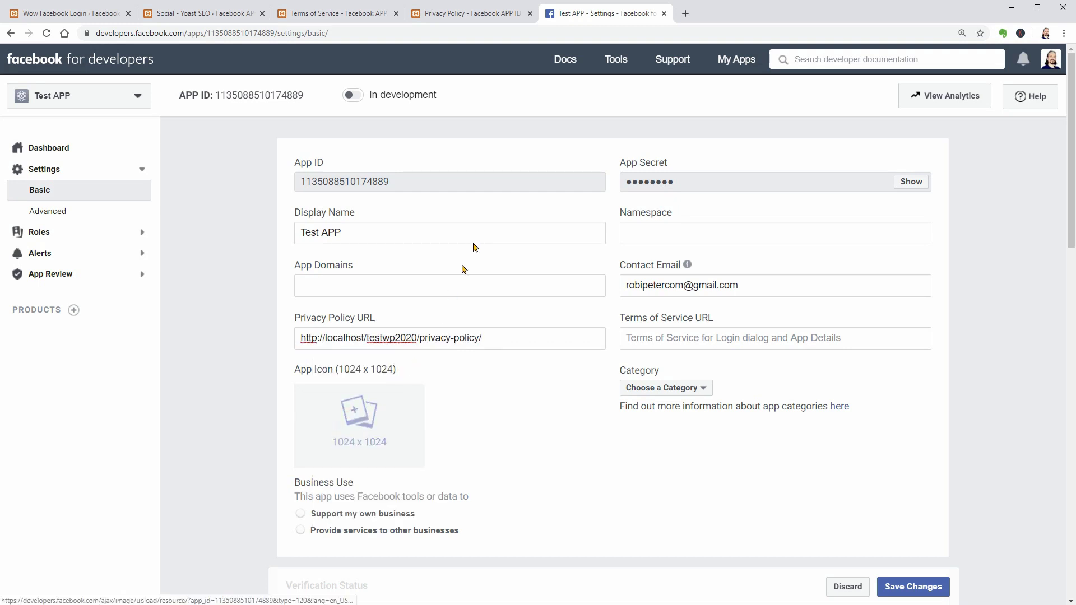
Paste the Terms of Service page URL into its field and set the category to Education.
left_click(336, 13)
left_click(199, 34)
right_click(199, 35)
left_click(225, 95)
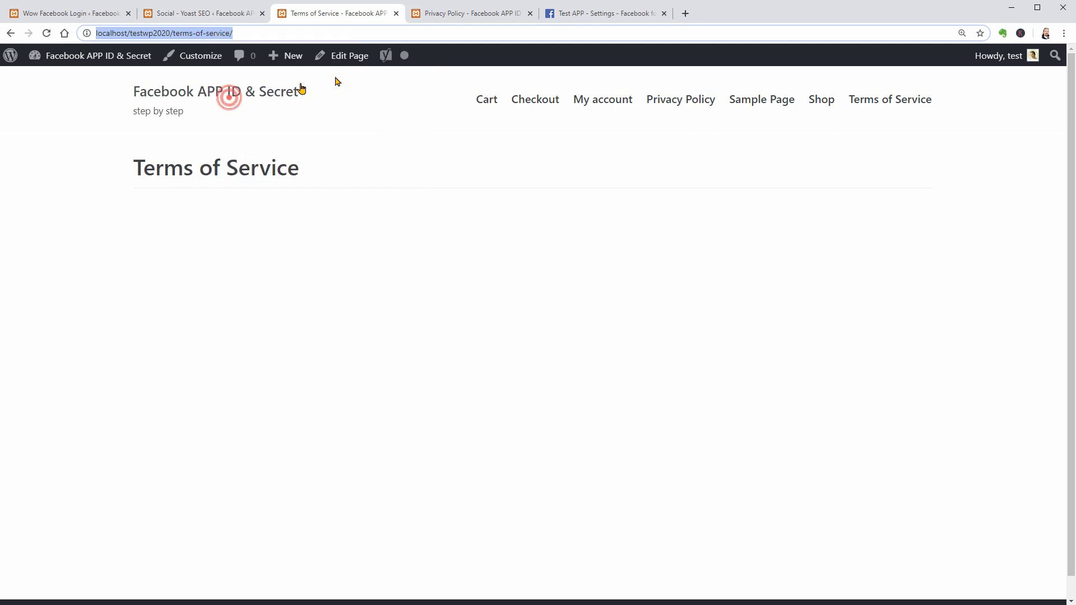
left_click(568, 17)
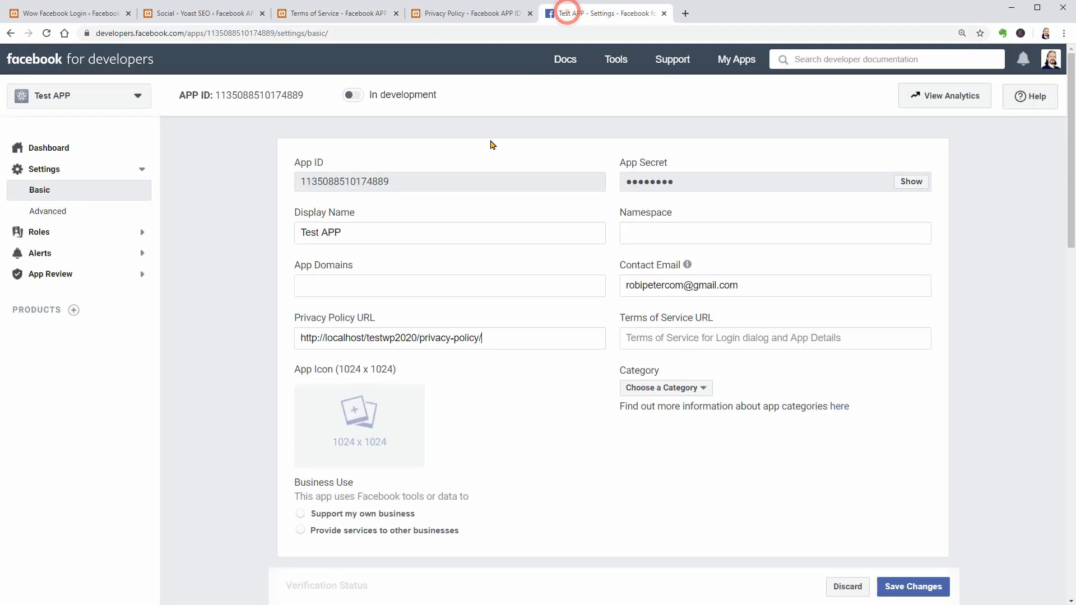
right_click(667, 347)
left_click(702, 426)
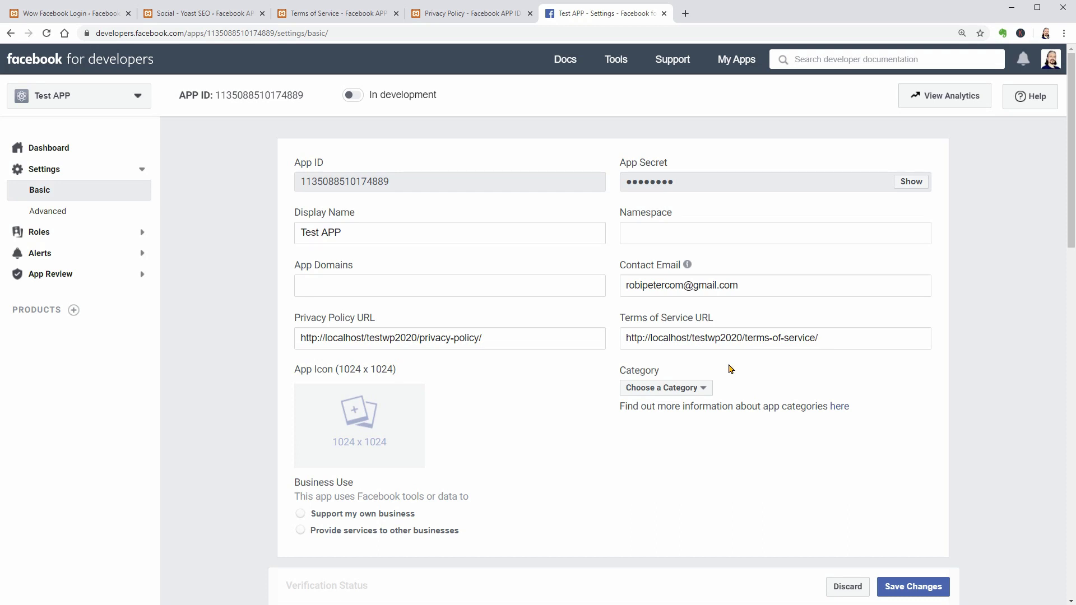
left_click(705, 390)
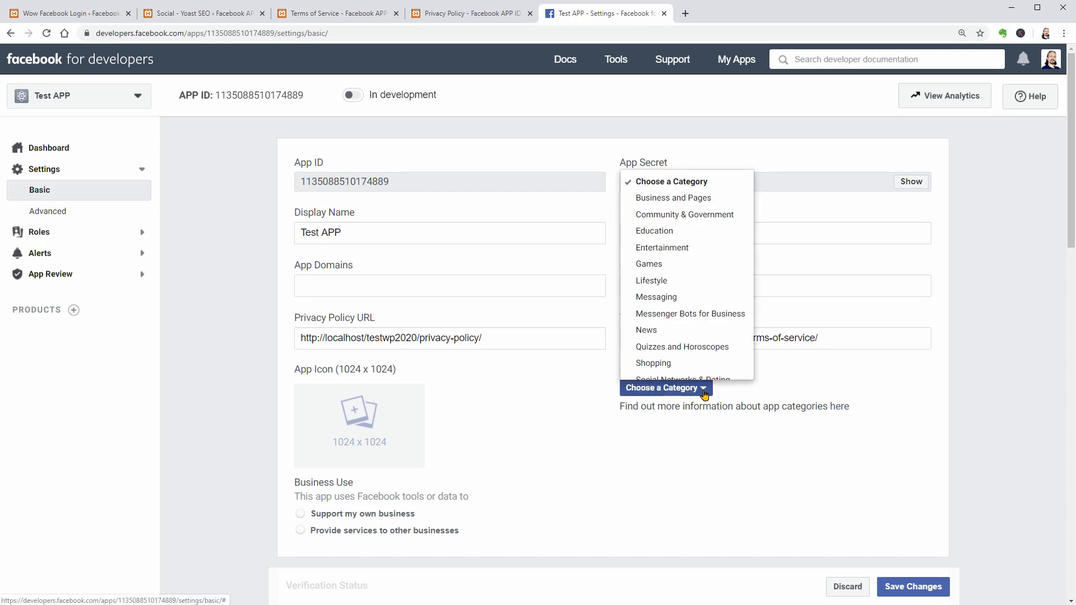
left_click(667, 236)
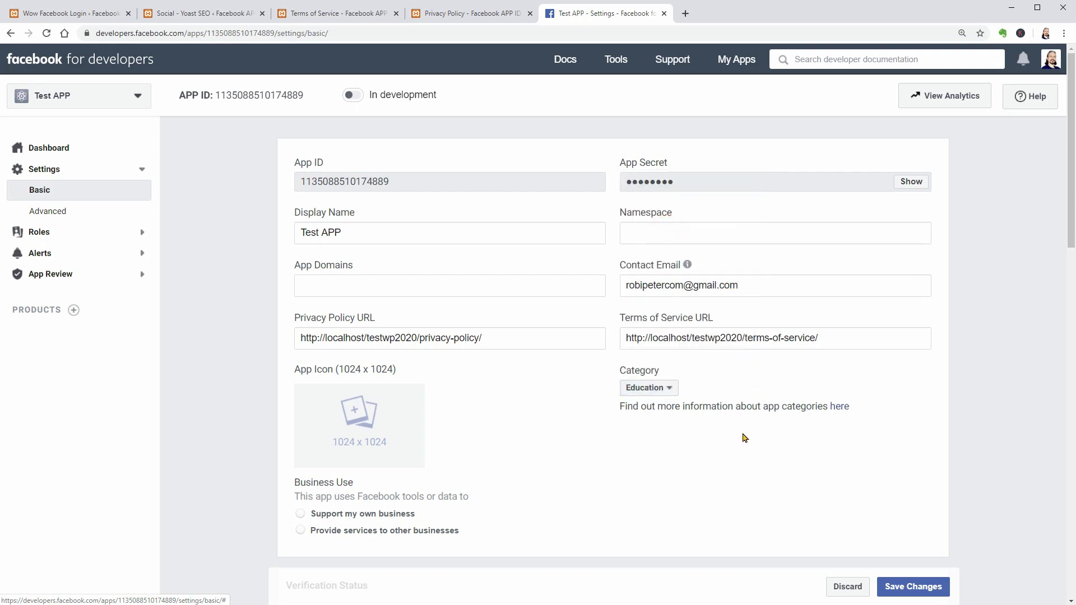
Save the basic settings, try switching Test APP live, and dismiss the invalid privacy URL warning.
left_click(911, 588)
mouse_move(503, 293)
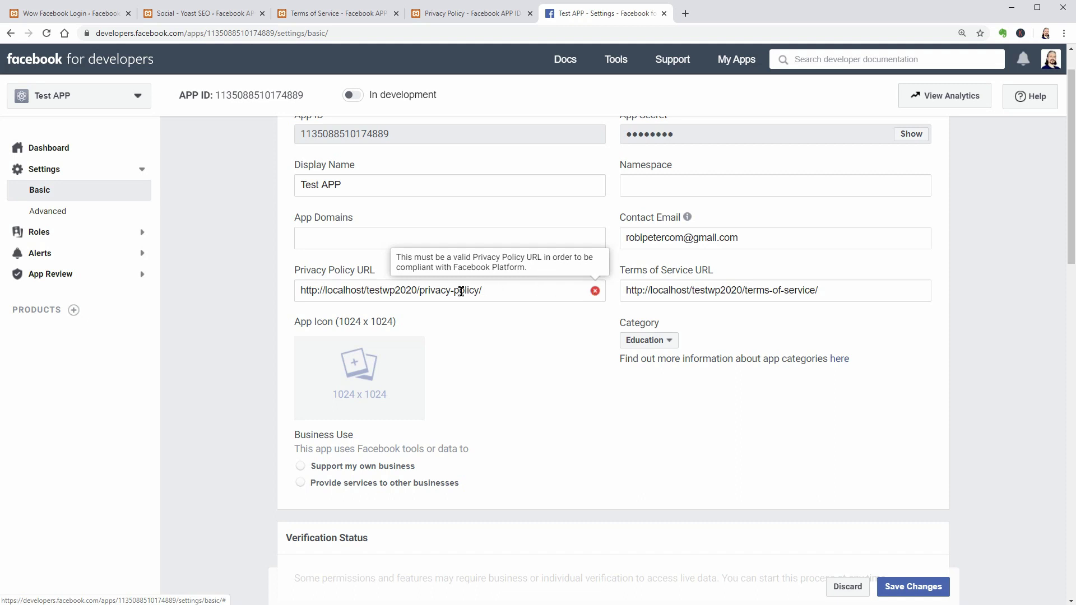
double_click(366, 291)
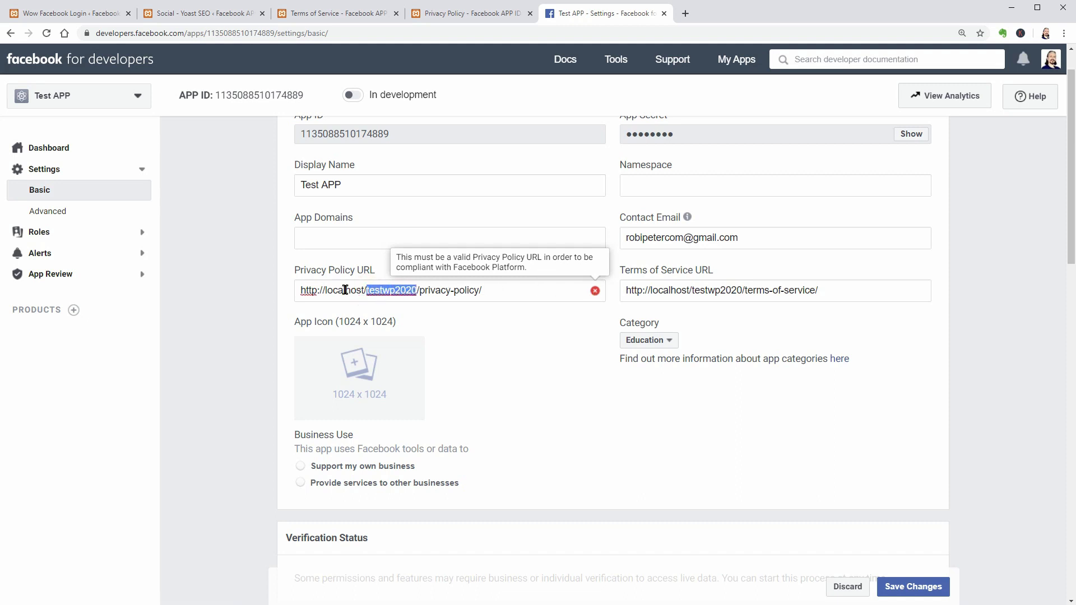
left_click_drag(328, 291, 484, 298)
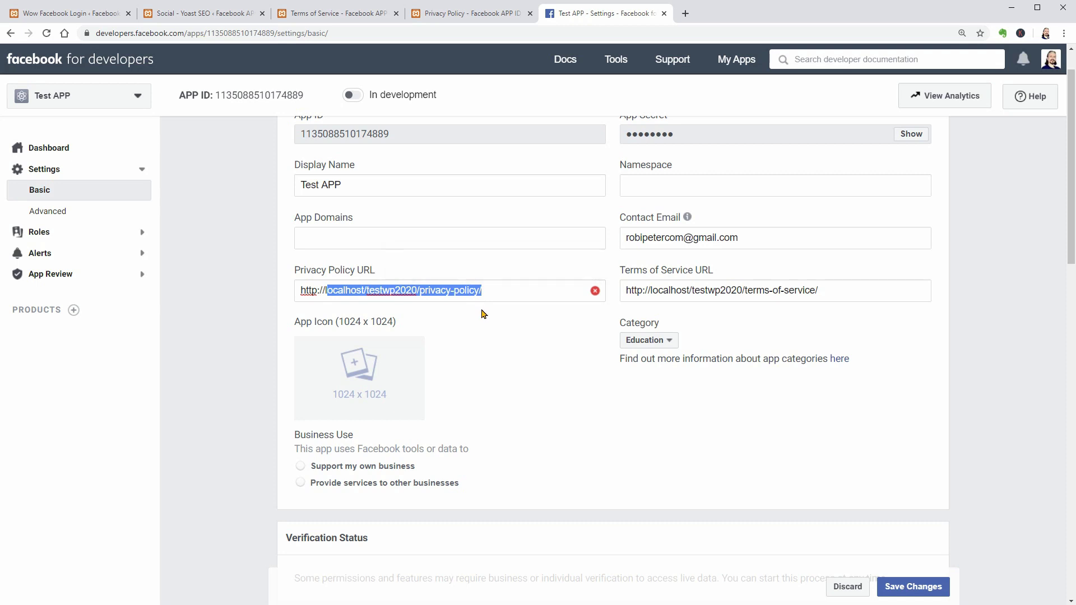
left_click(483, 314)
left_click_drag(494, 291, 339, 301)
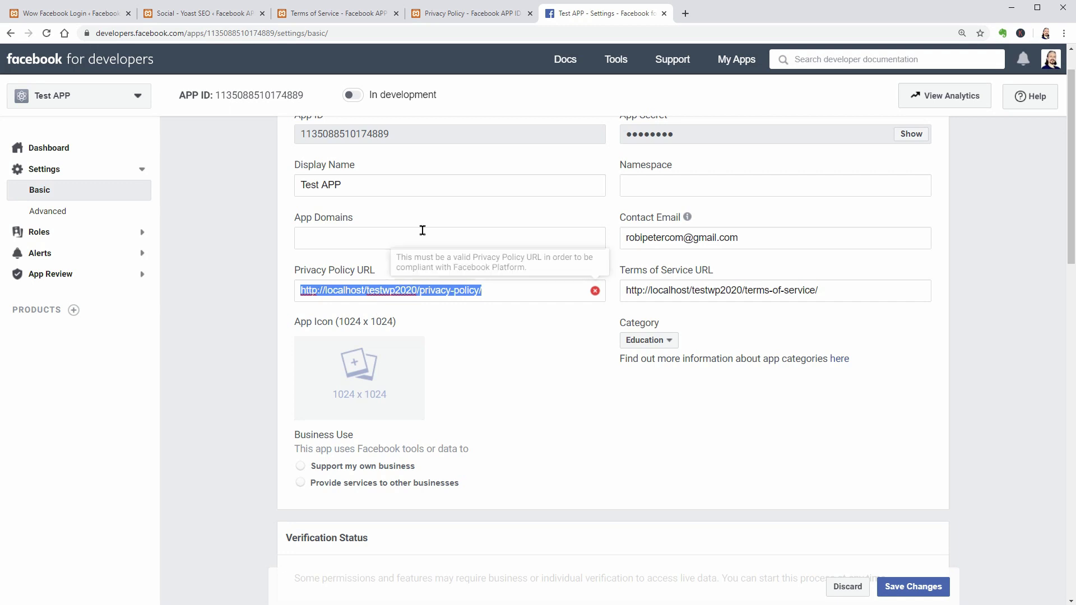
left_click(354, 95)
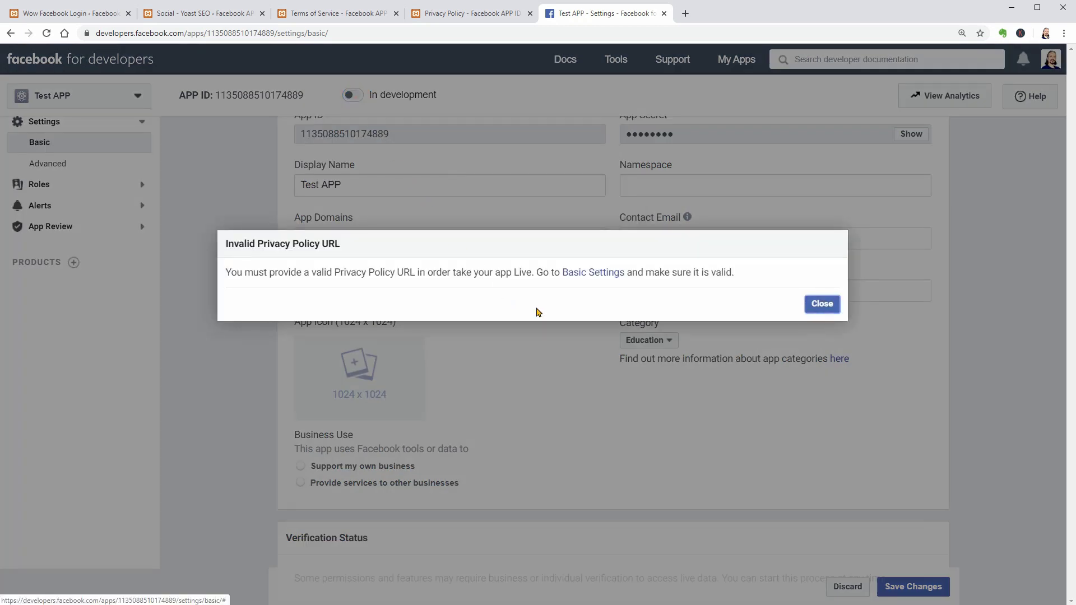
left_click(823, 304)
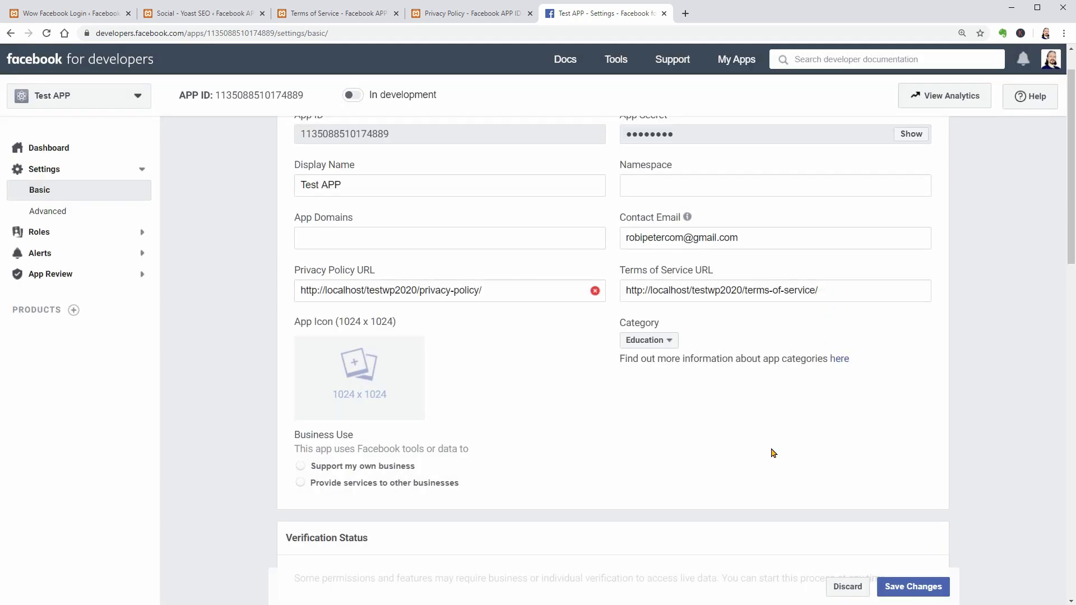
Look over the data protection officer fields, then scroll to the top and select the App ID.
scroll(774, 453, "down", 6)
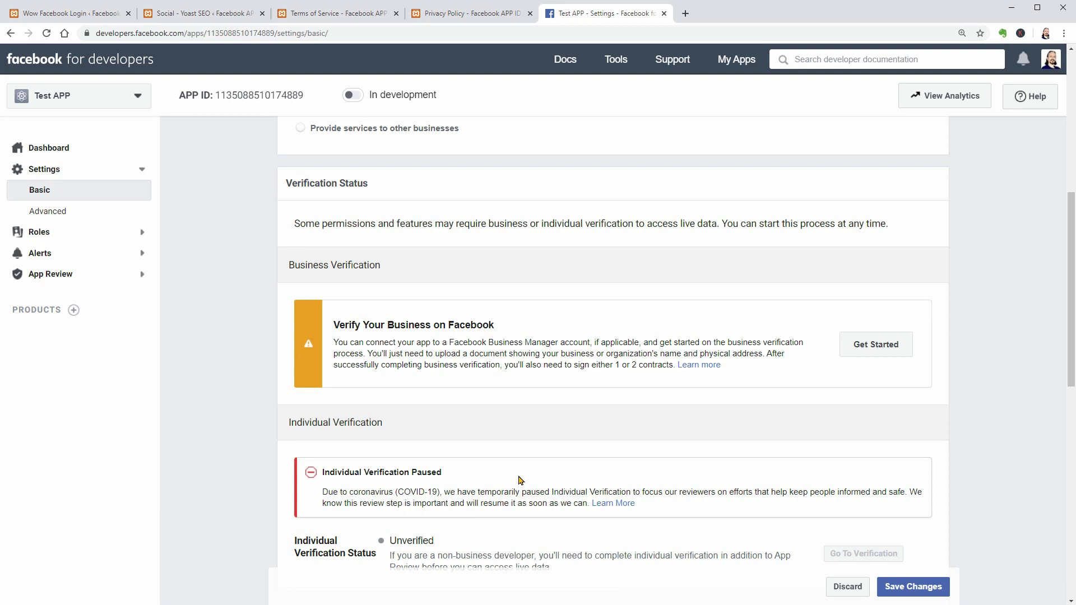
scroll(521, 480, "down", 6)
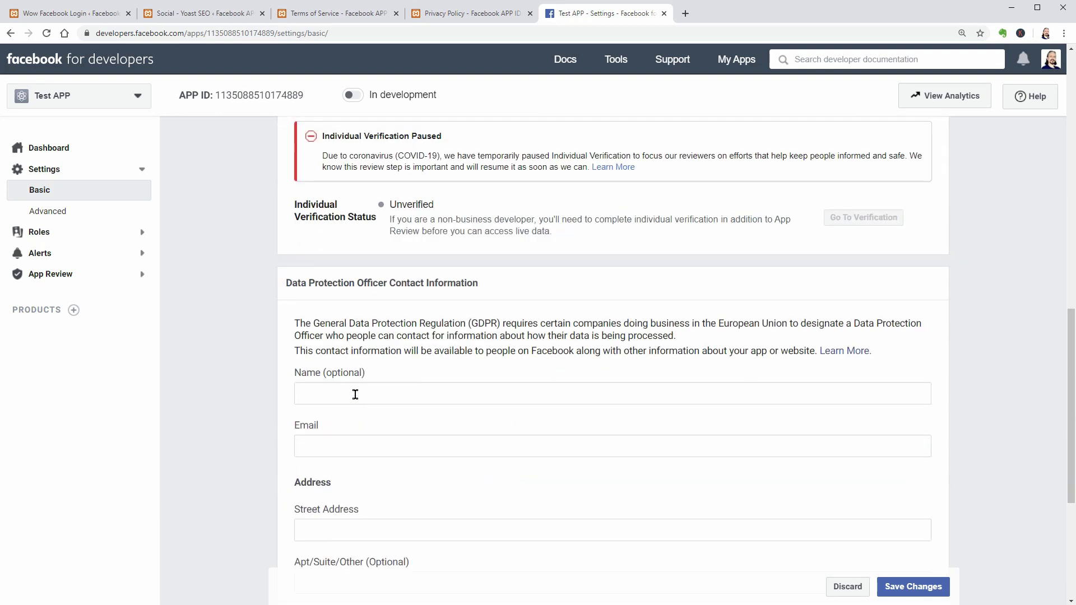
left_click(355, 394)
scroll(350, 392, "down", 1)
left_click(334, 370)
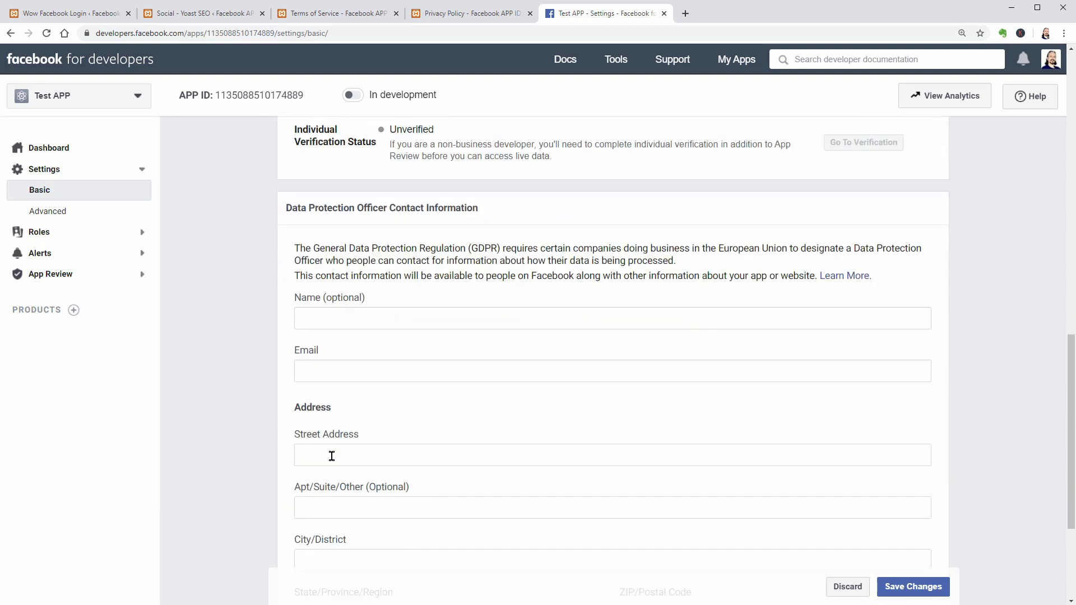
scroll(332, 455, "down", 3)
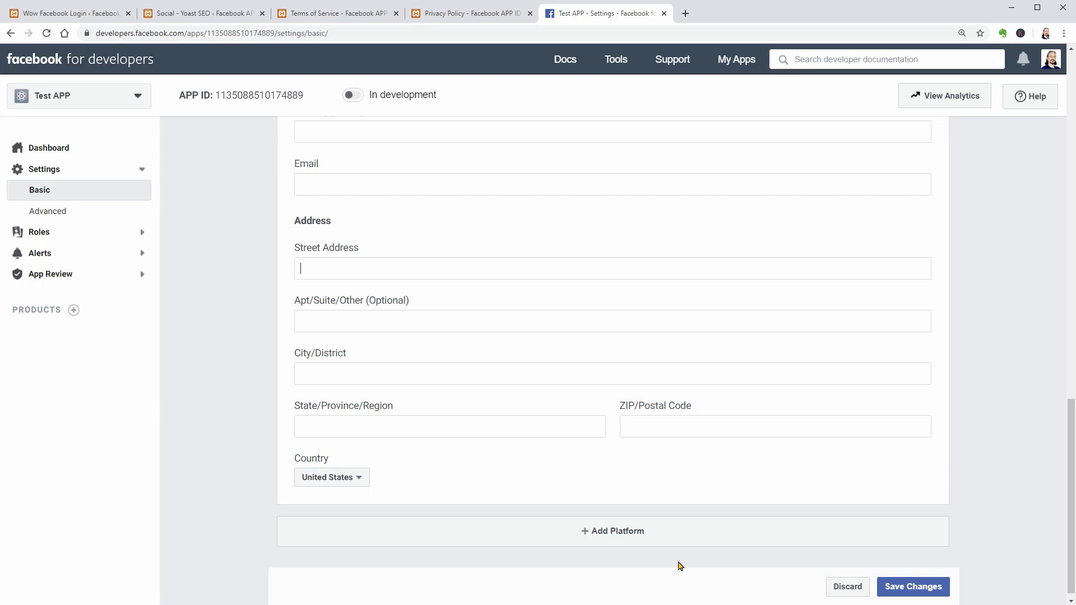
left_click_drag(1072, 491, 1067, 84)
left_click_drag(302, 180, 392, 186)
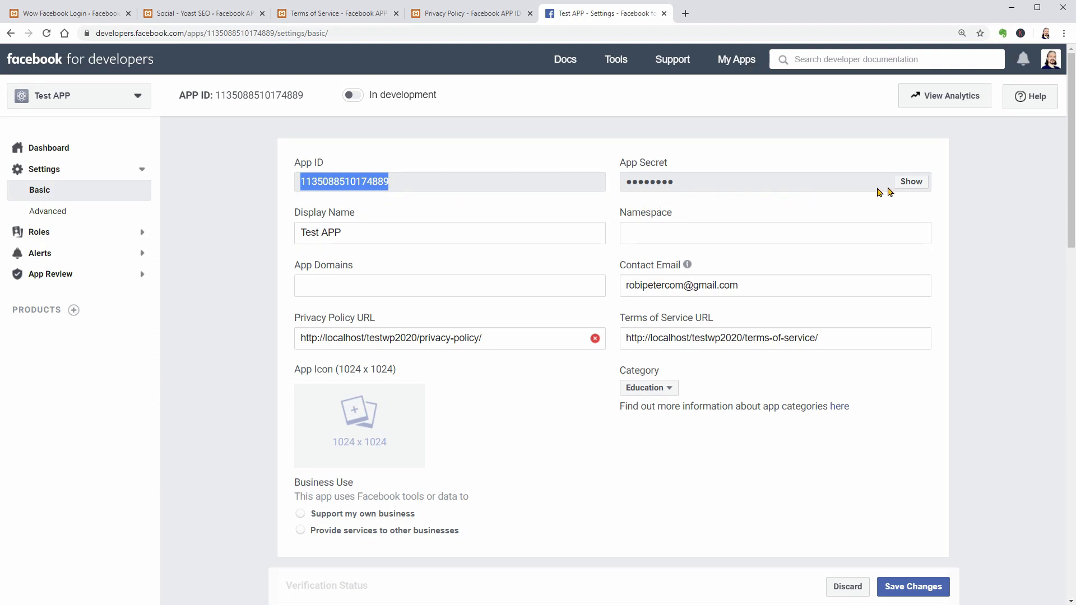
Reveal the App Secret after password confirmation, select it, and begin resetting it.
left_click(909, 184)
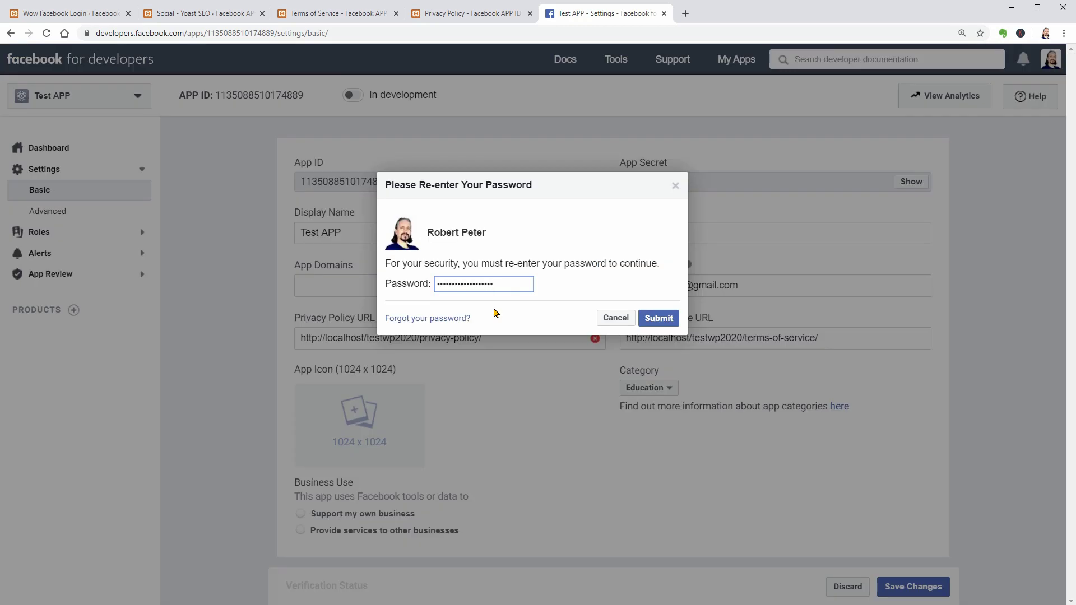
left_click(657, 318)
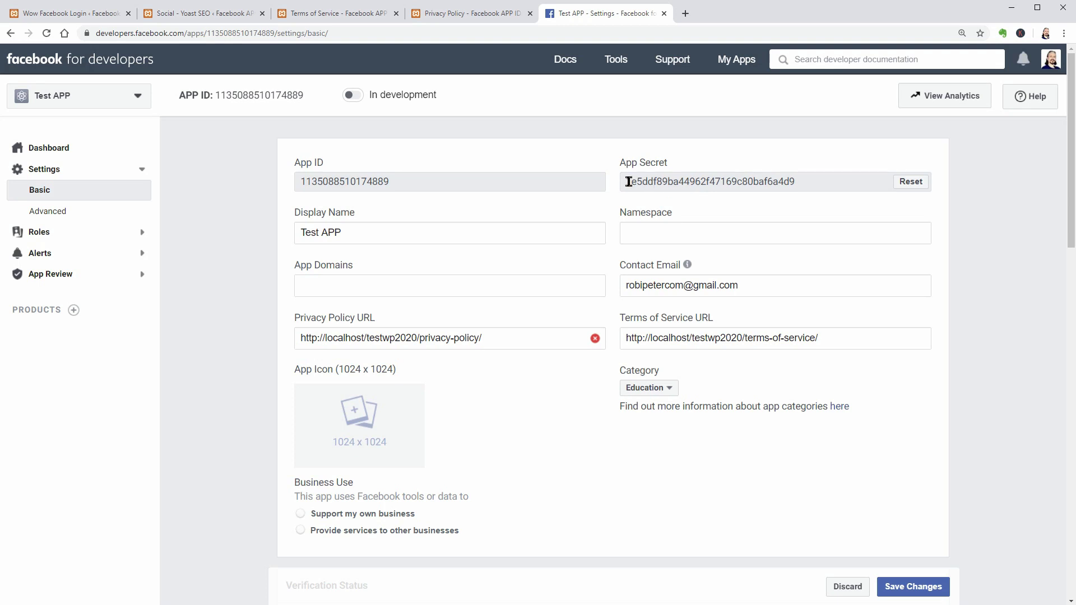
left_click_drag(627, 181, 809, 188)
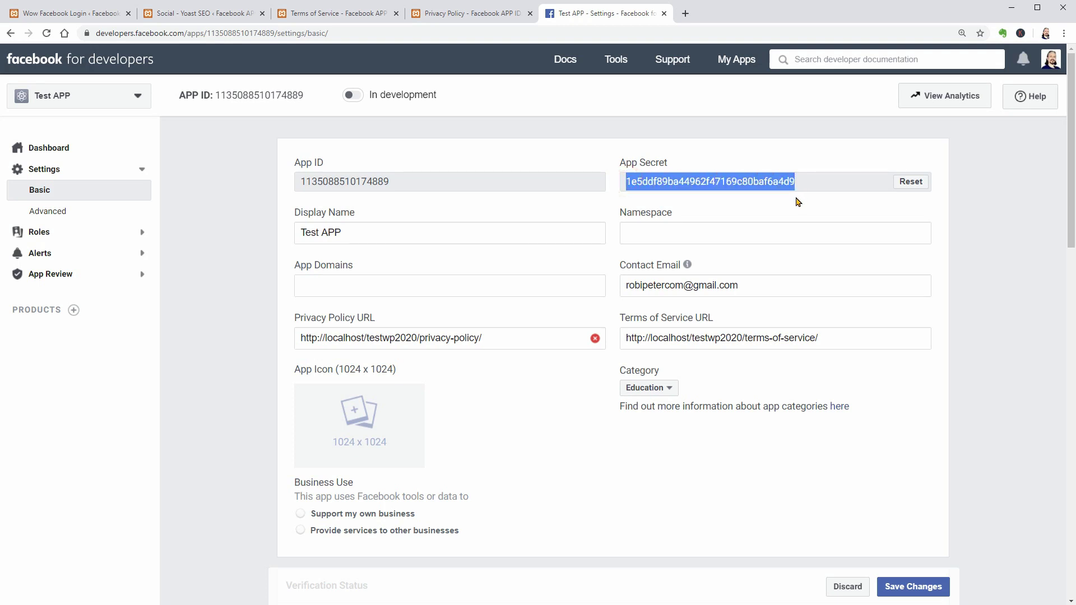
left_click(910, 184)
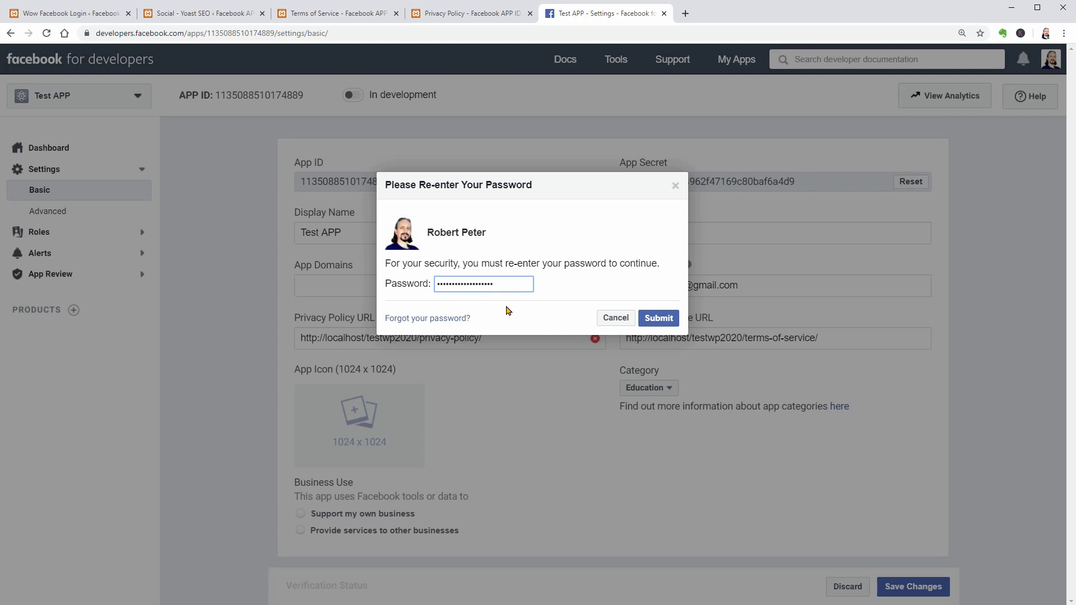
Reset the App Secret with 0 hours' old-secret validity, then dismiss the Privacy URL warning after trying to go live.
left_click(647, 318)
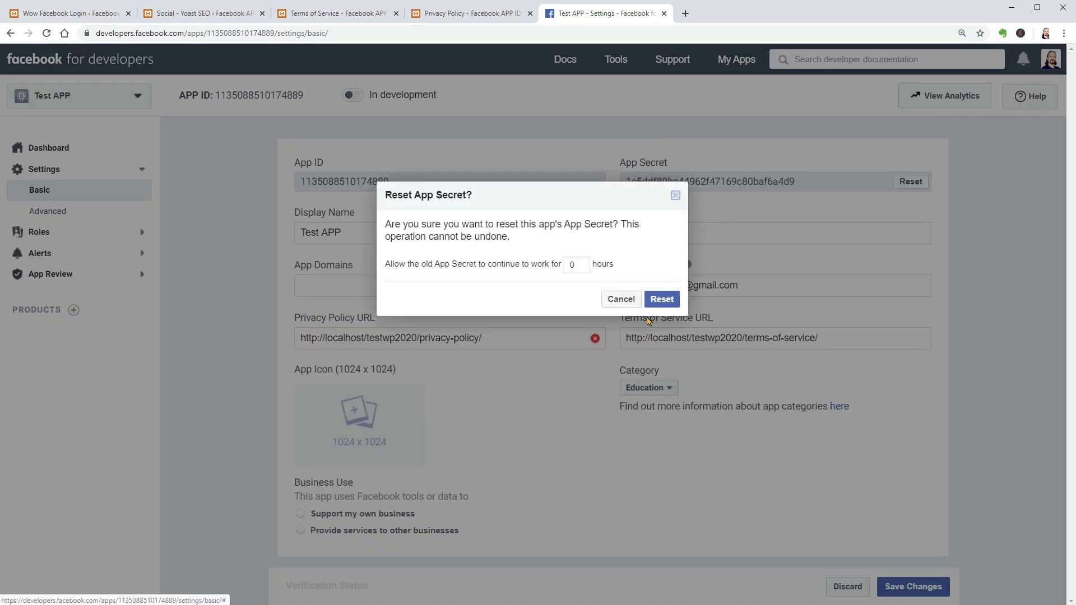
double_click(577, 265)
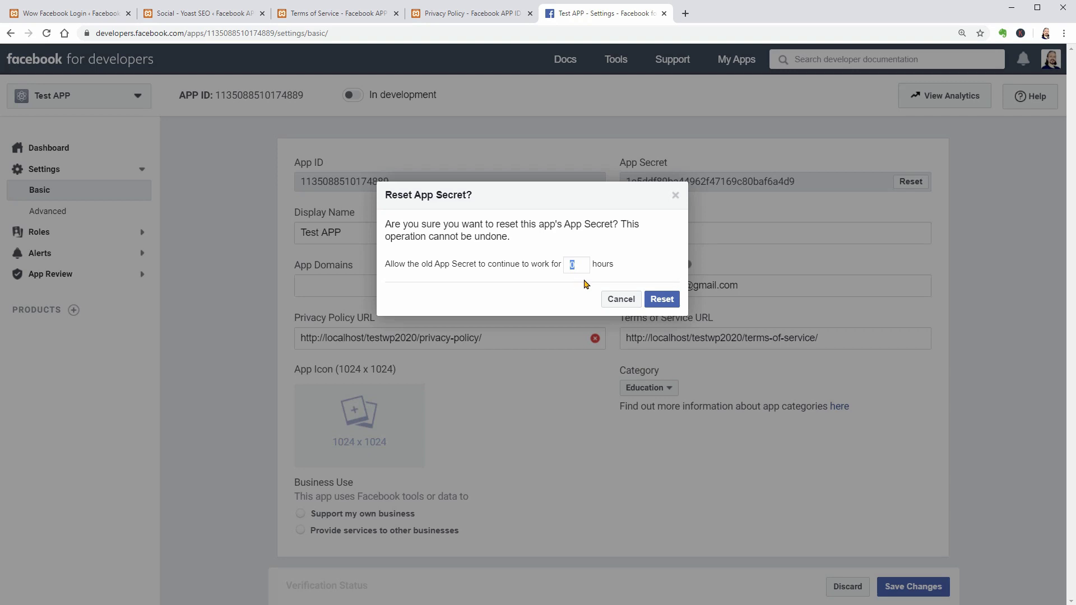
left_click(662, 300)
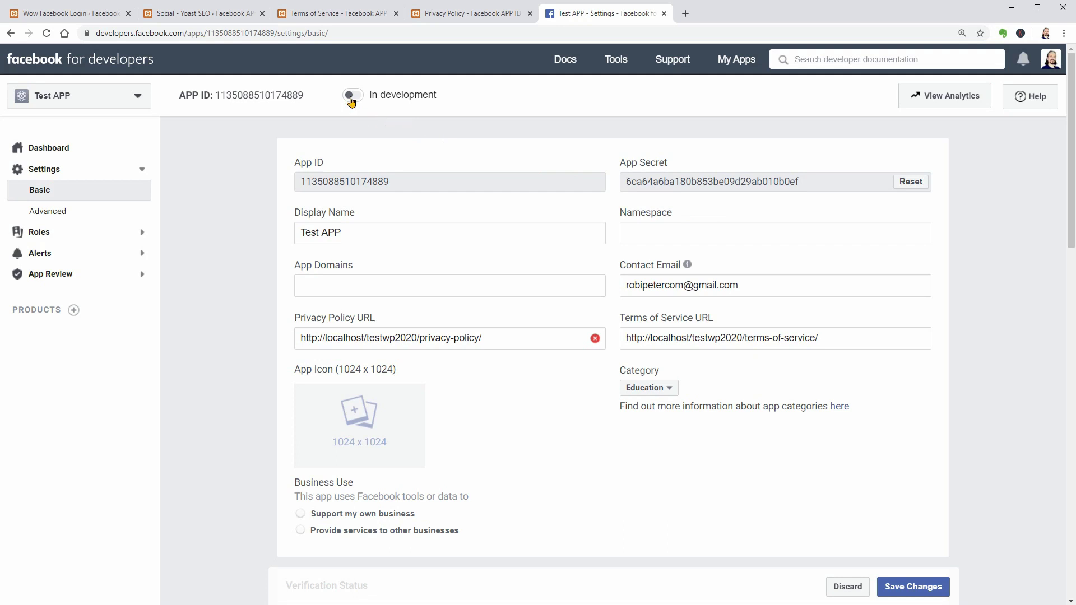
left_click(352, 100)
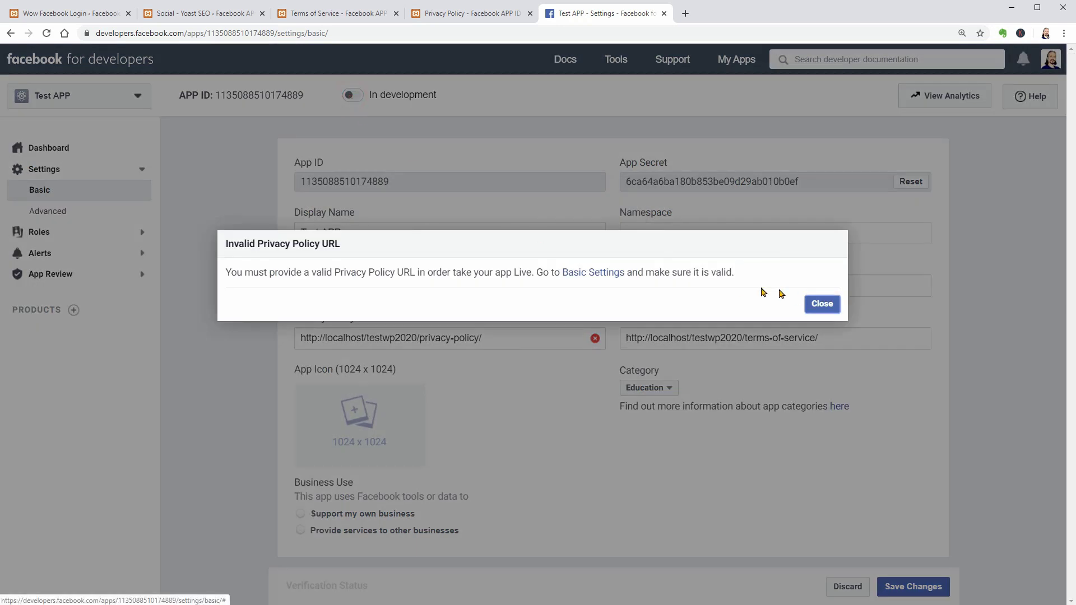
left_click(821, 304)
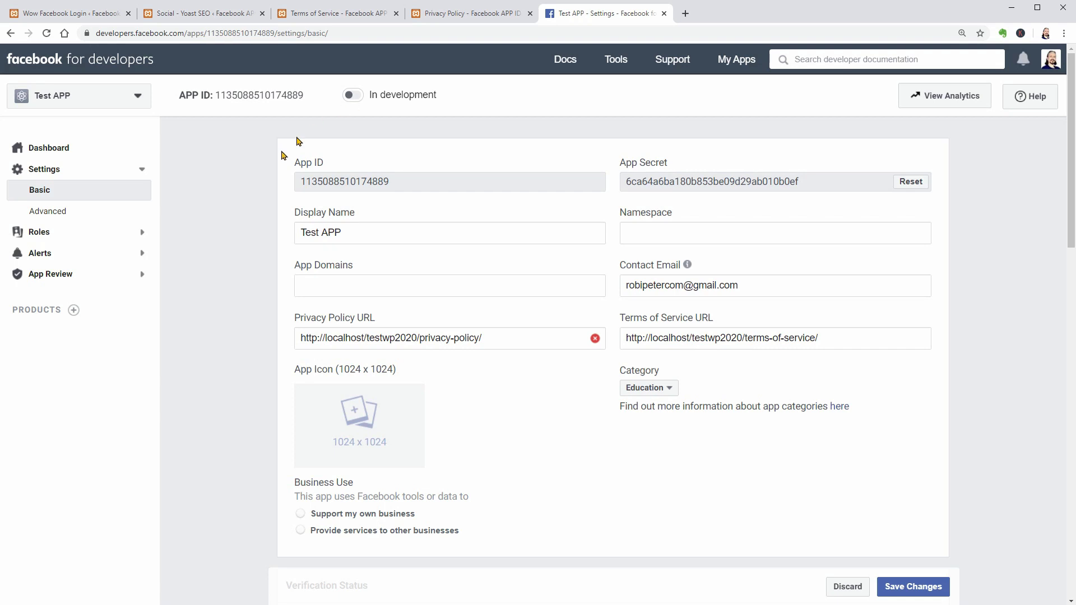
Add the Facebook Login product to Test APP and choose the website platform setup.
left_click(73, 310)
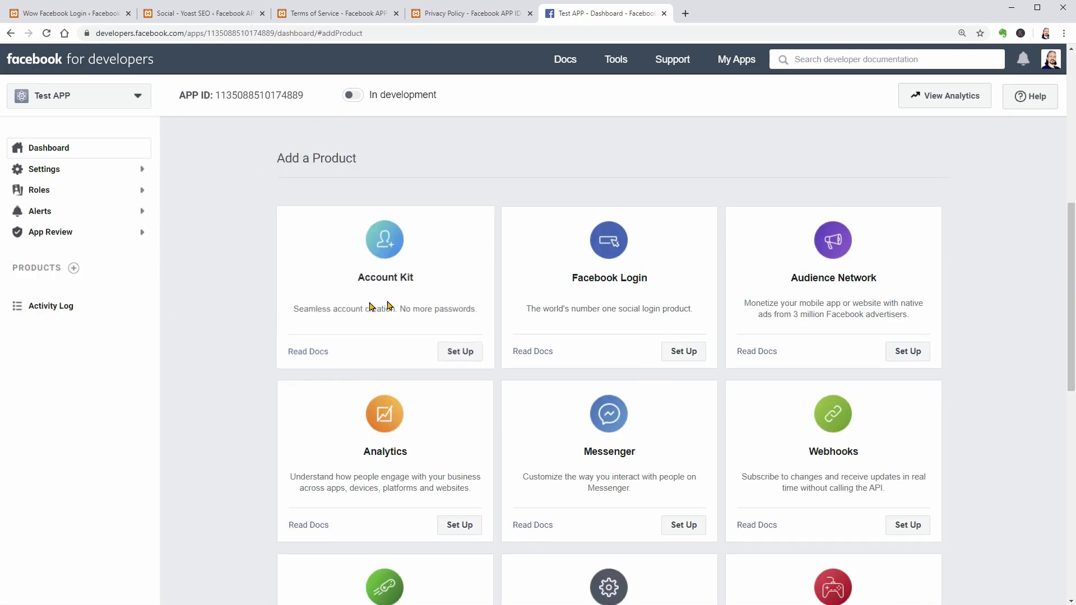
left_click(681, 354)
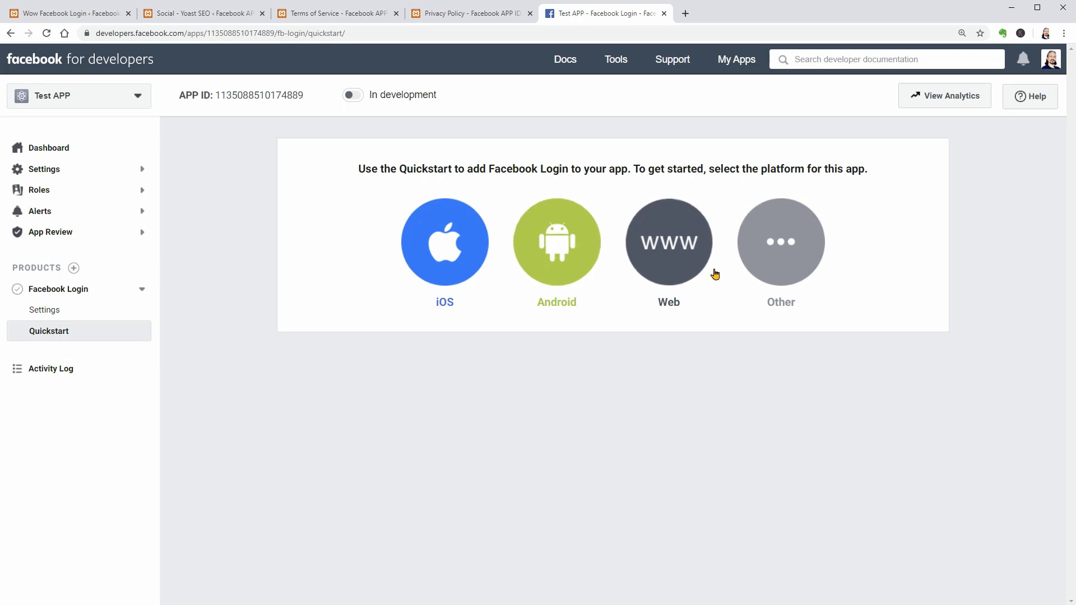
left_click(784, 268)
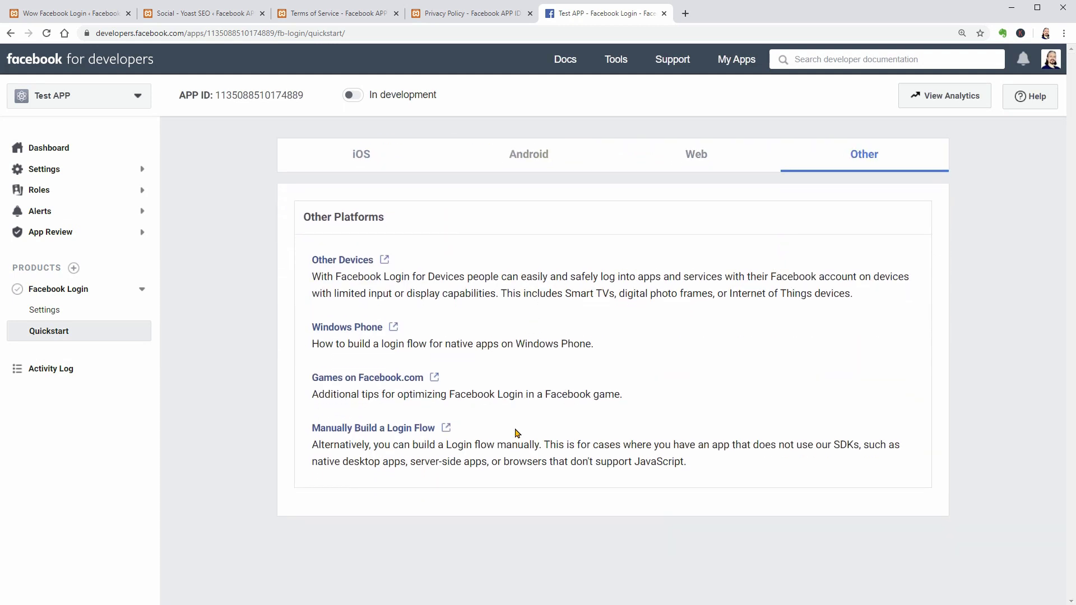
left_click(696, 160)
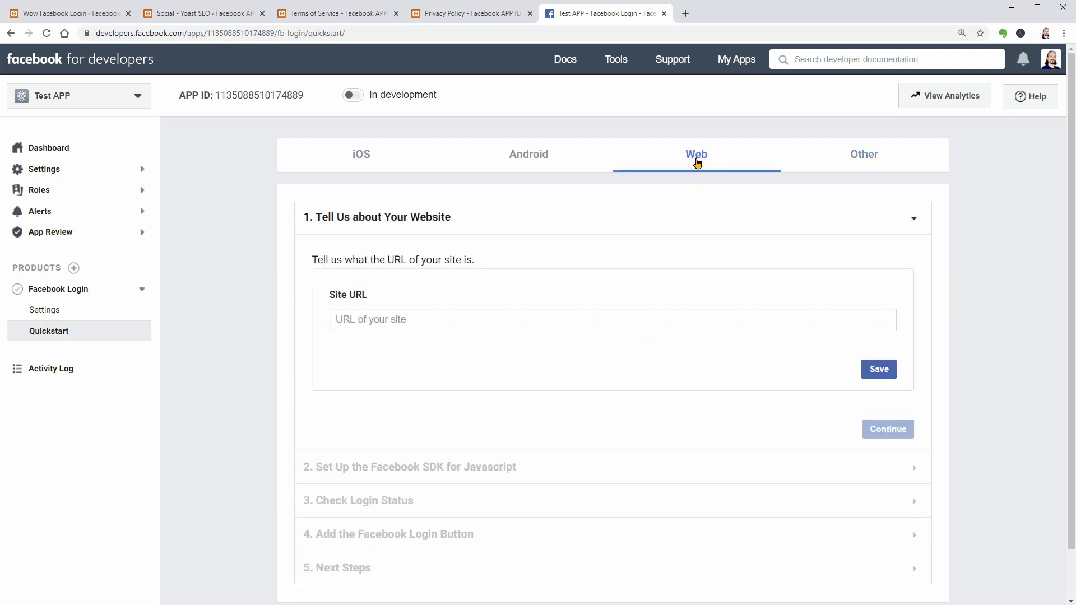
Set the quickstart Site URL to the WordPress address localhost/testwp2020 and save it.
left_click(373, 319)
left_click(321, 14)
left_click(146, 34)
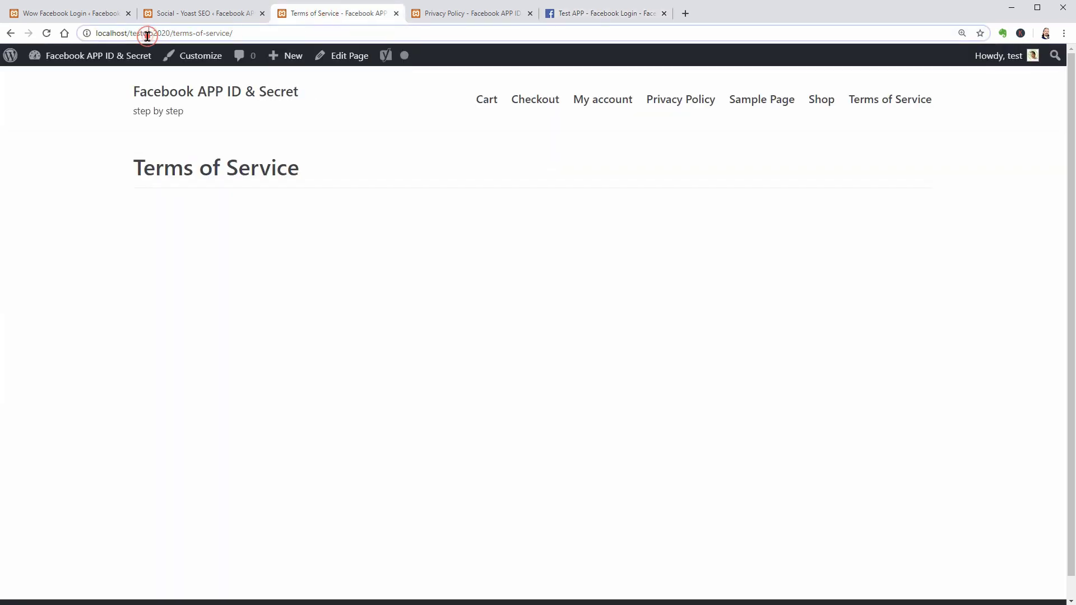
left_click_drag(96, 34, 168, 35)
right_click(150, 38)
left_click(180, 97)
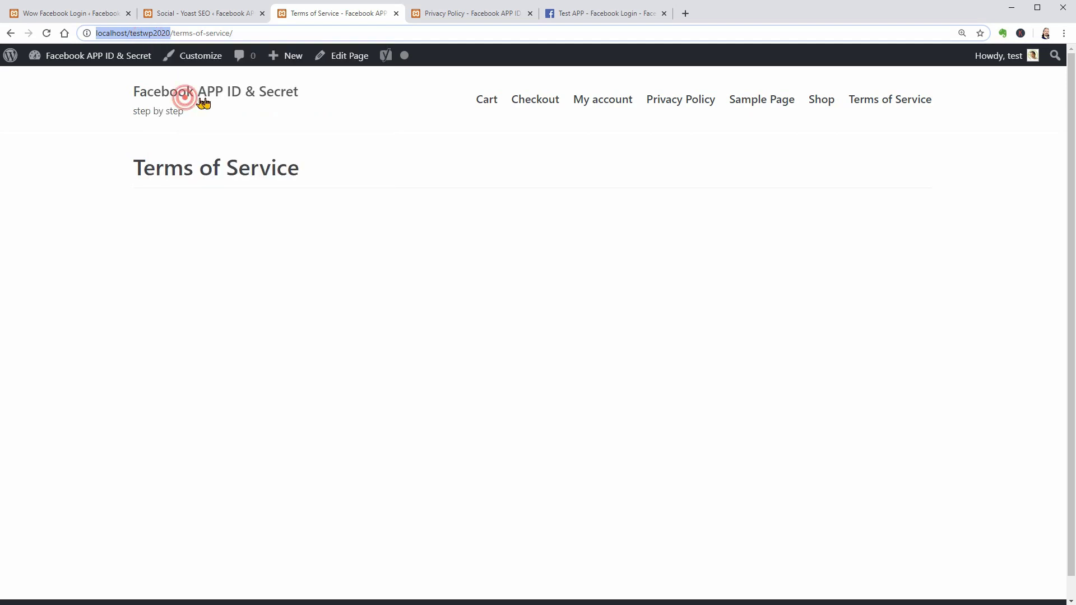
left_click(577, 12)
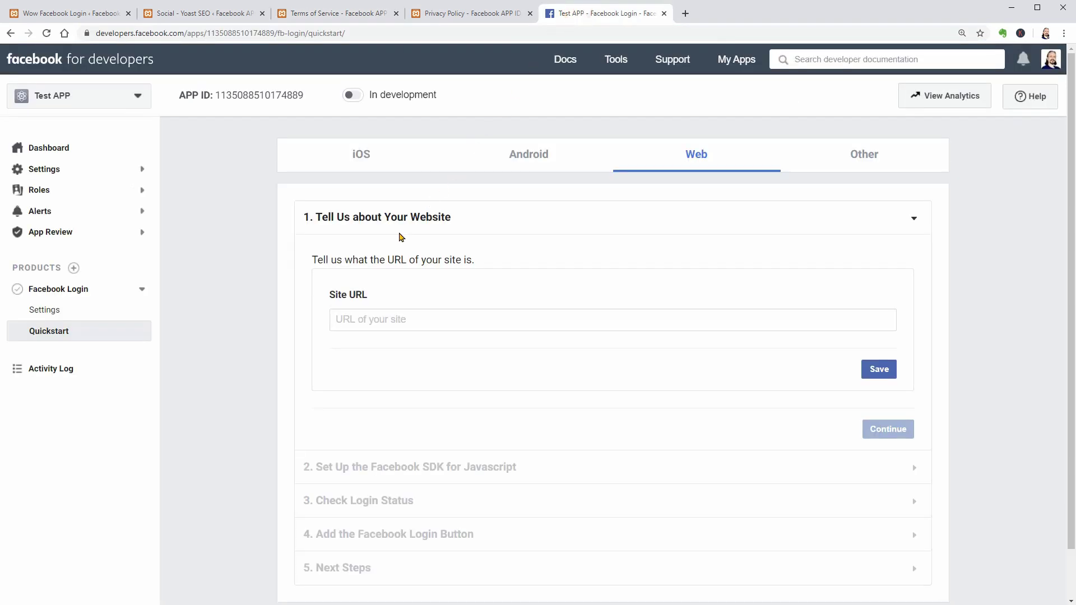
right_click(344, 318)
left_click(380, 400)
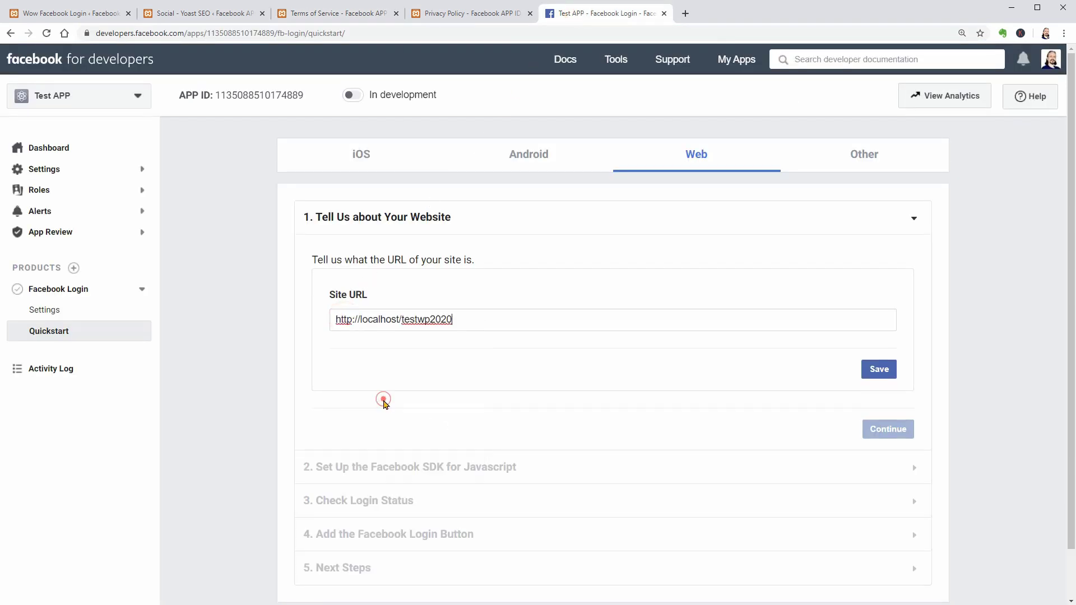
left_click(878, 373)
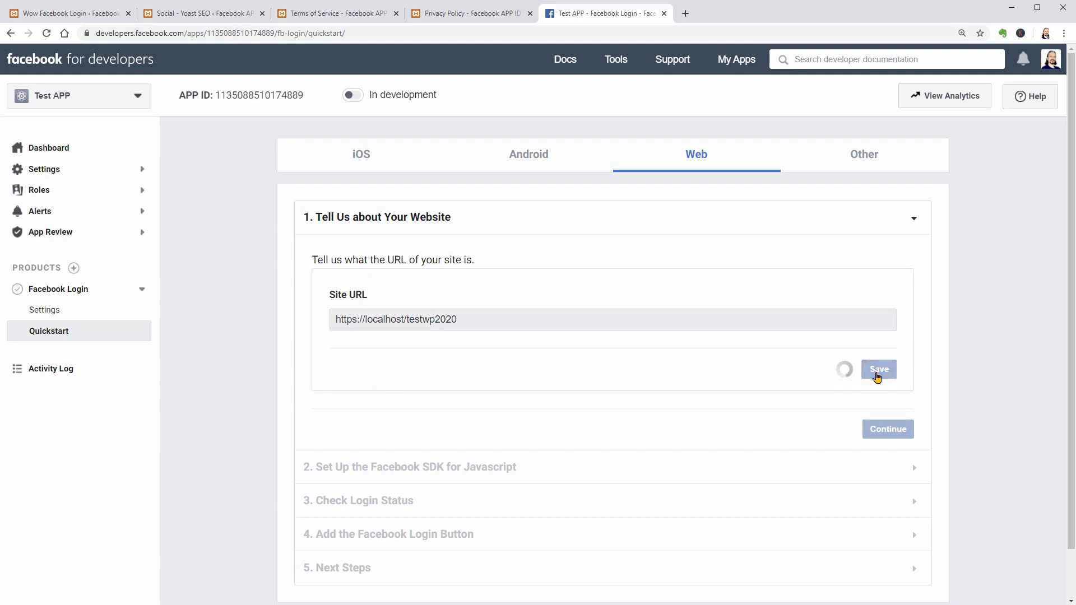
Advance the quickstart past the JavaScript SDK and Check Login Status steps to Add the Facebook Login Button.
left_click(891, 429)
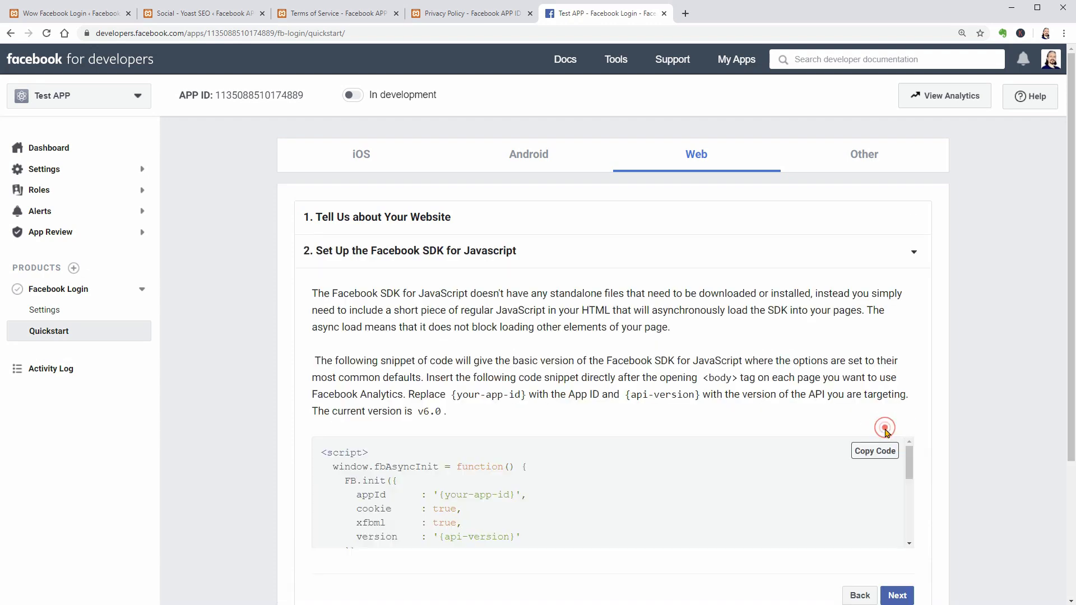
scroll(863, 410, "down", 2)
left_click(895, 467)
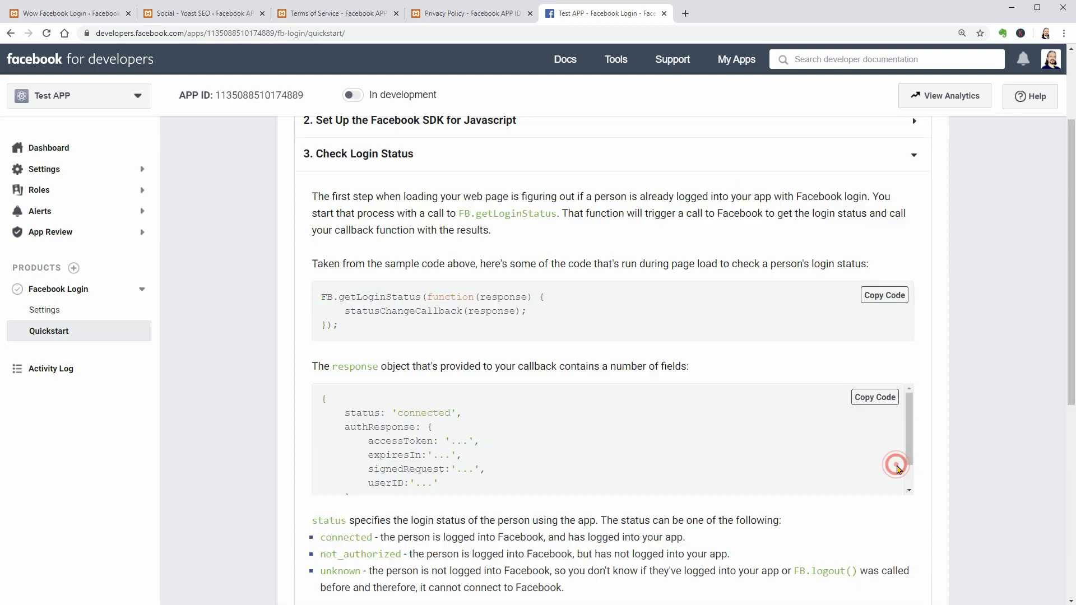
scroll(774, 434, "down", 8)
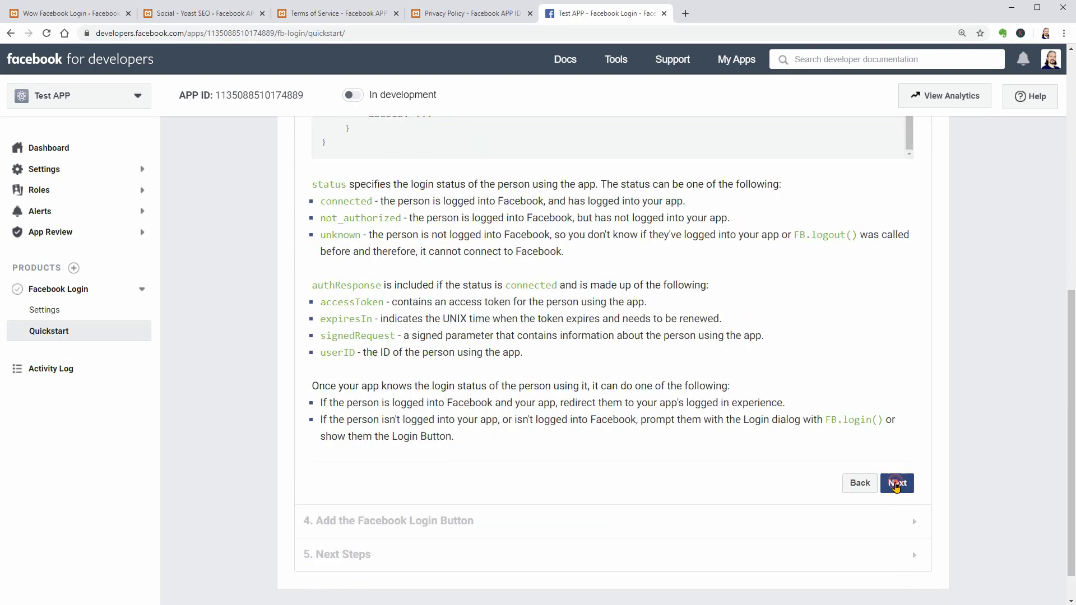
left_click(897, 483)
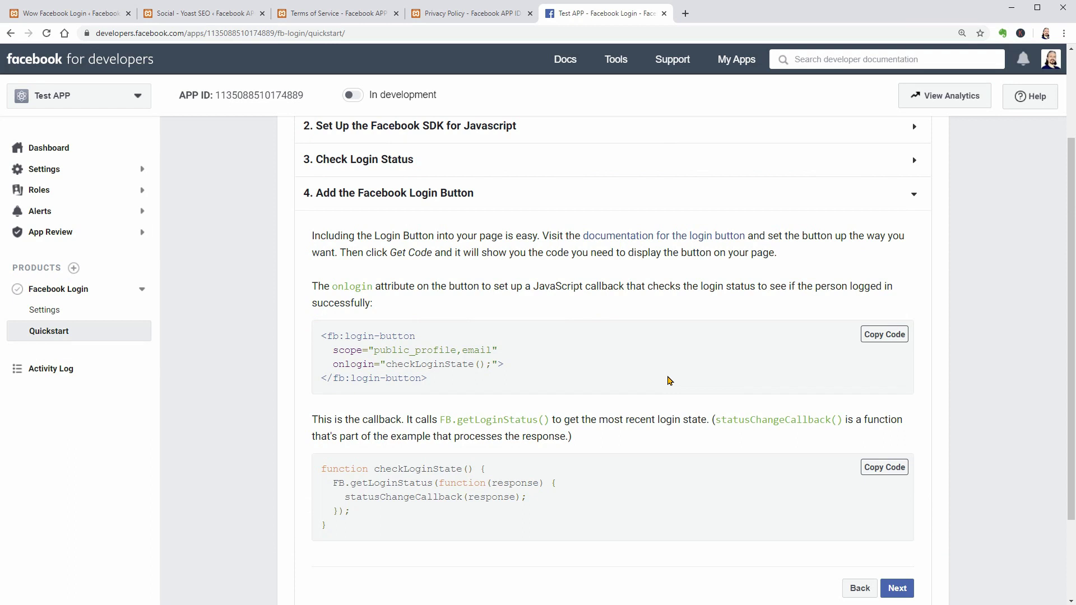
scroll(814, 482, "down", 2)
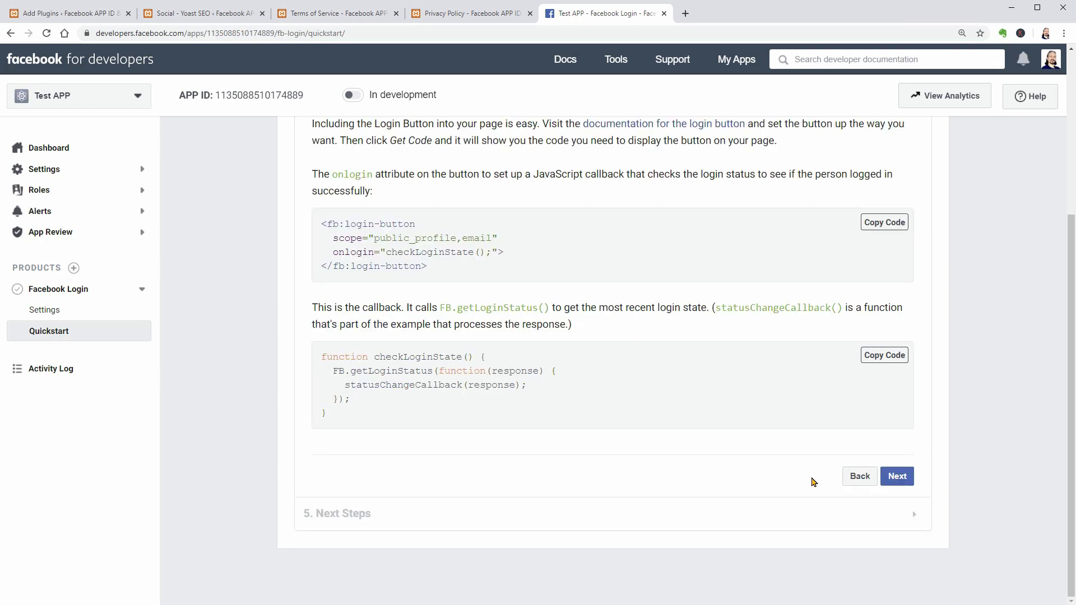
Activate the Social Login for WordPress plugin and open its Wow-Company > Facebook Login settings.
left_click(81, 11)
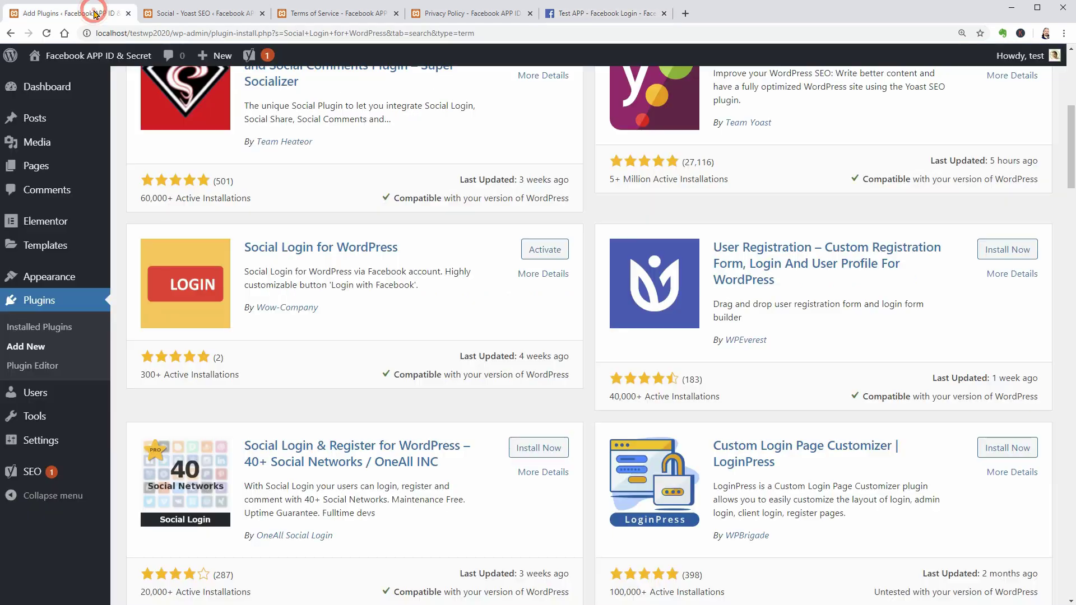
left_click(544, 251)
mouse_move(84, 497)
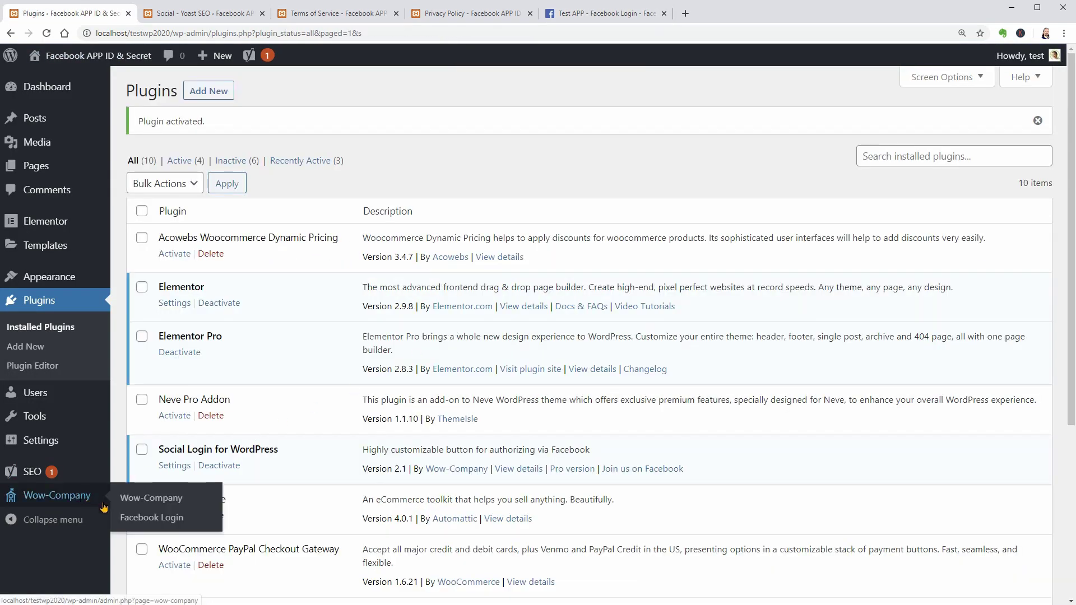
left_click(150, 514)
left_click(599, 13)
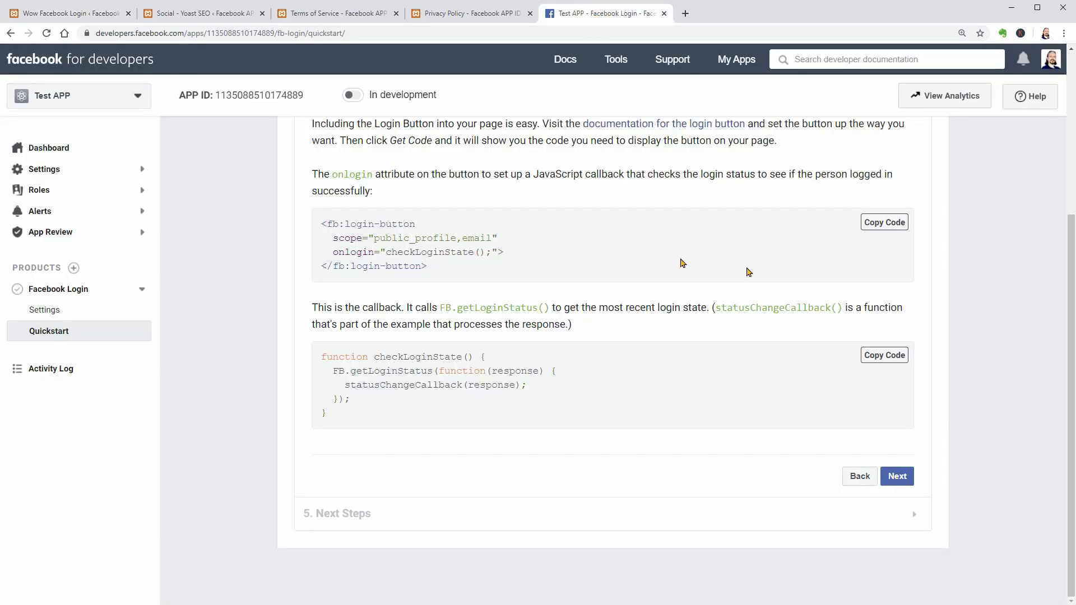
Copy Test APP's App ID from Settings > Basic into the plugin's Facebook App ID field.
left_click(134, 175)
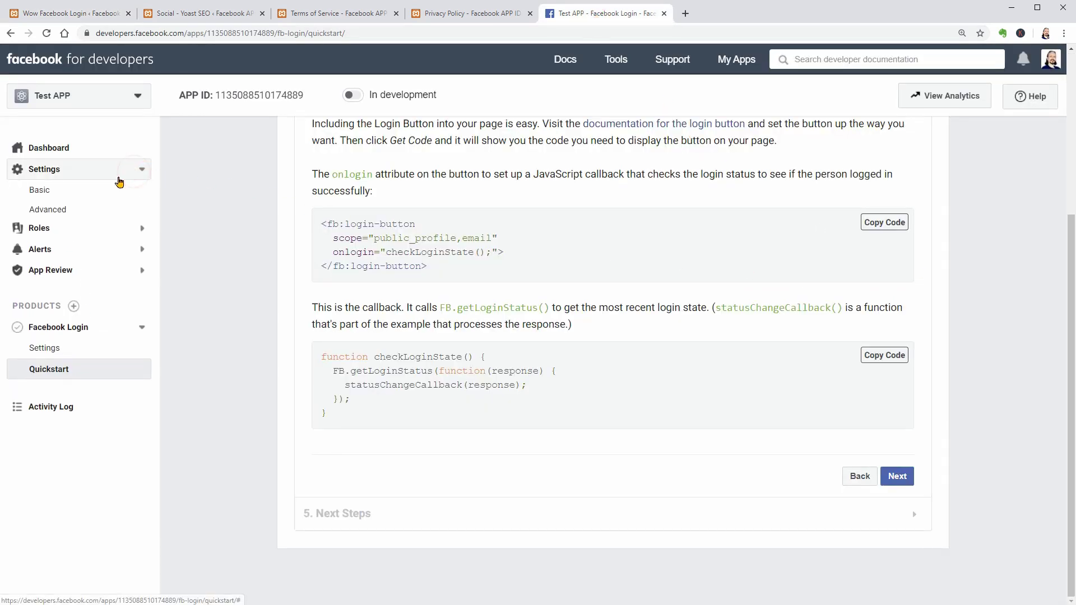
left_click(40, 191)
left_click_drag(303, 181, 390, 181)
left_click(70, 14)
left_click(184, 277)
right_click(181, 282)
left_click(222, 370)
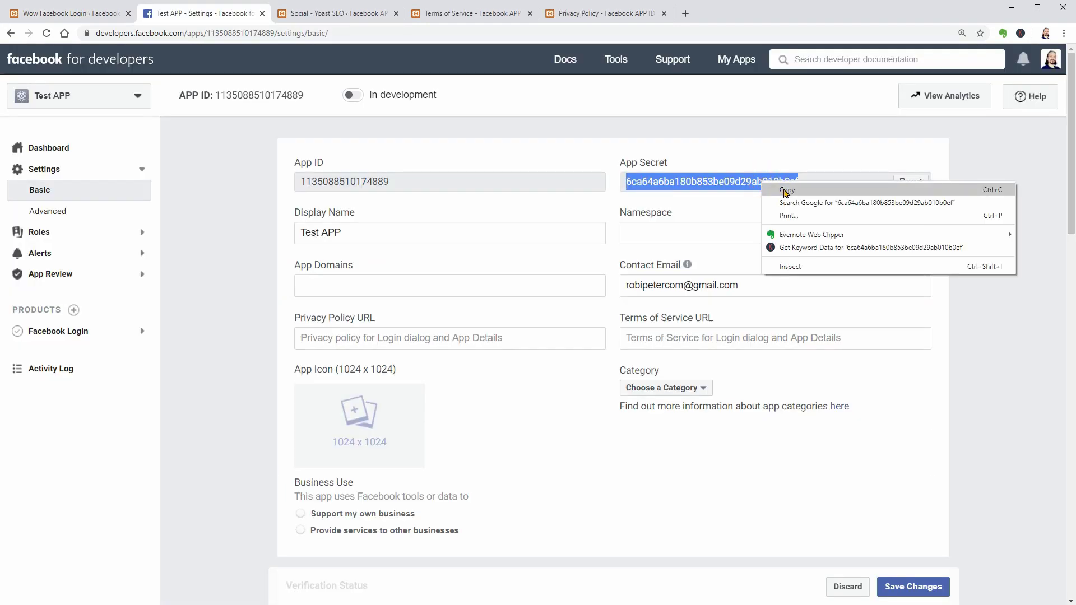
Copy the App Secret and place the cursor in the plugin's Facebook App Secret field.
left_click(782, 188)
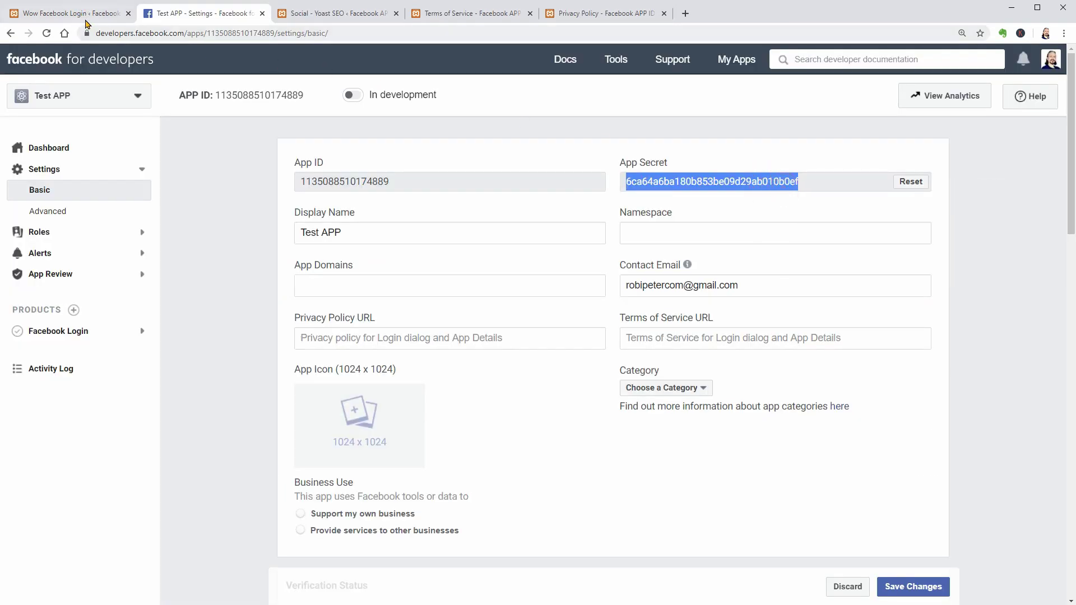
left_click(86, 17)
left_click(477, 284)
Paste the App Secret, enable 'Integrate button in Login and Register pages', and save the settings.
left_click(510, 372)
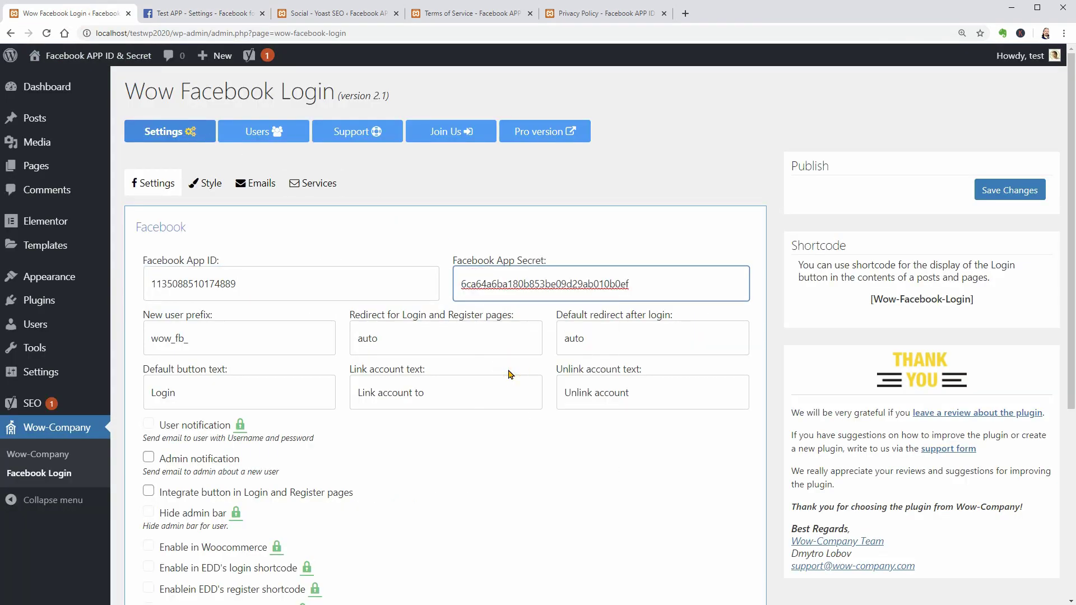
scroll(336, 471, "down", 2)
scroll(336, 471, "down", 1)
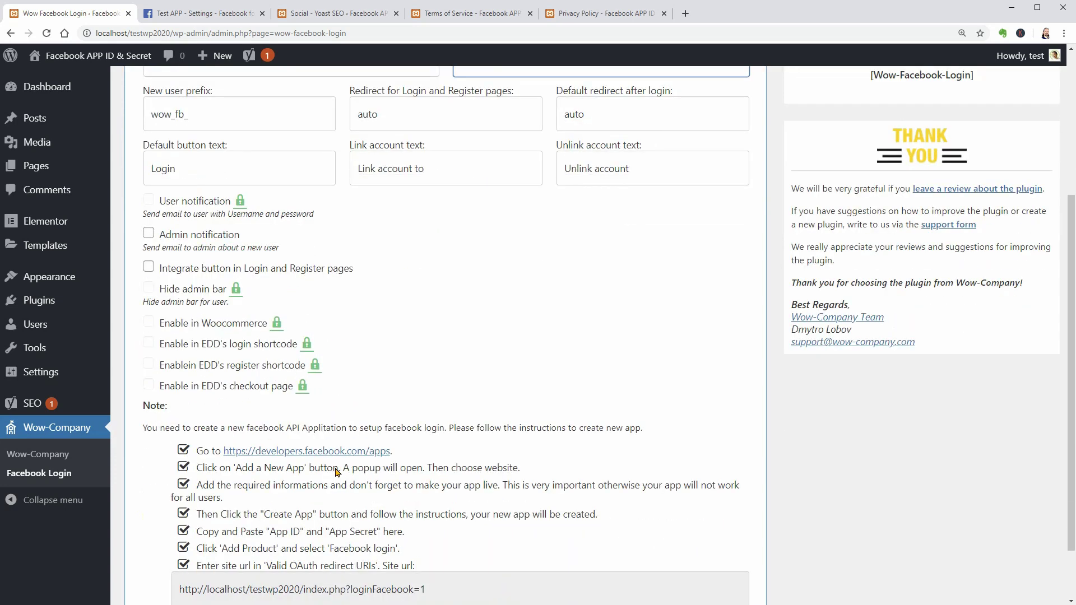
scroll(336, 476, "up", 3)
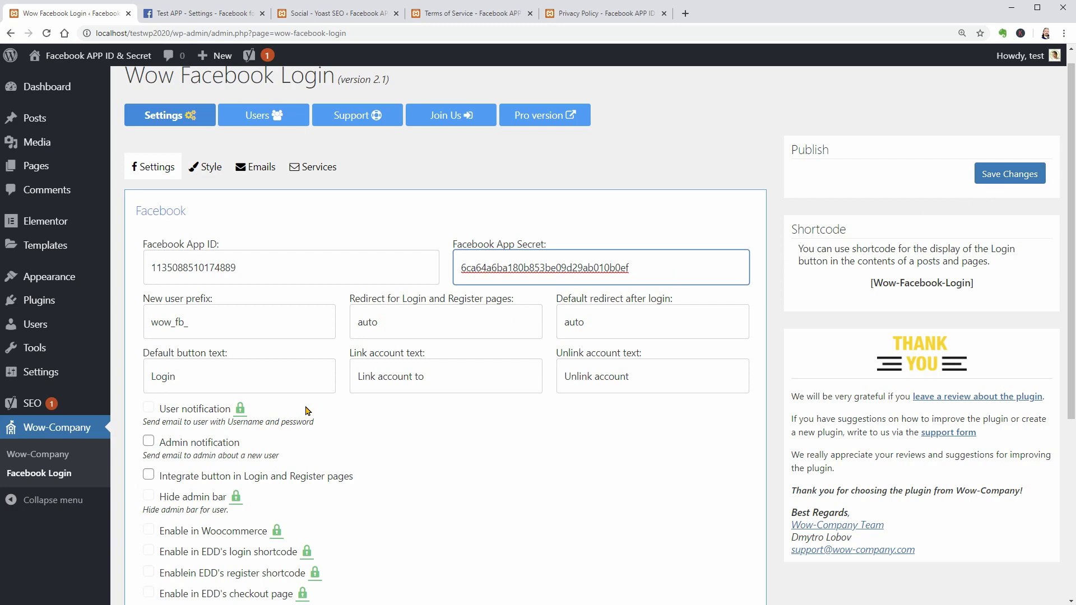
left_click(149, 476)
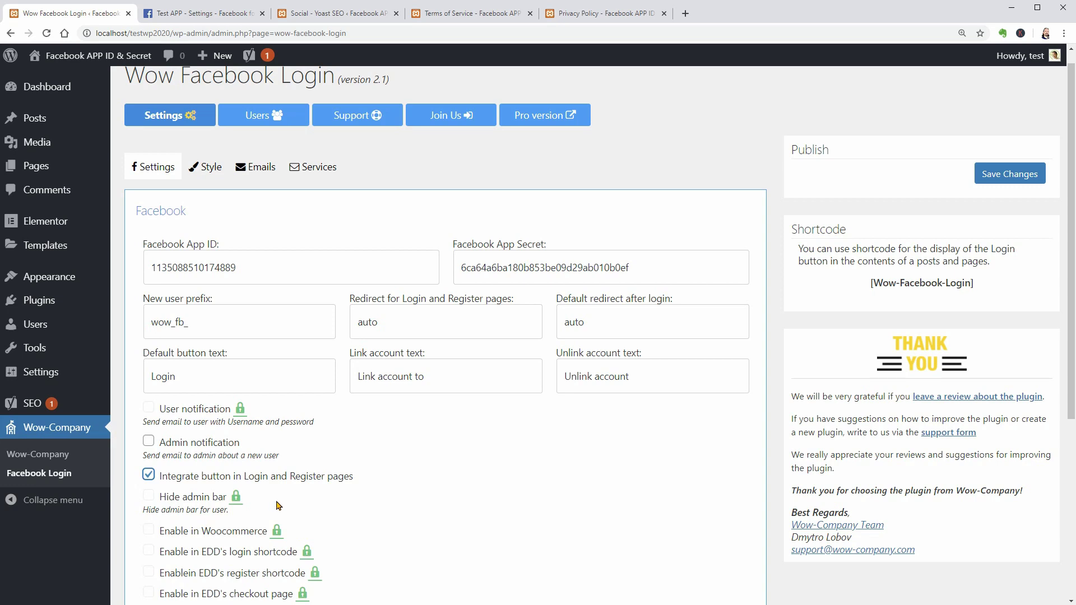
left_click(992, 178)
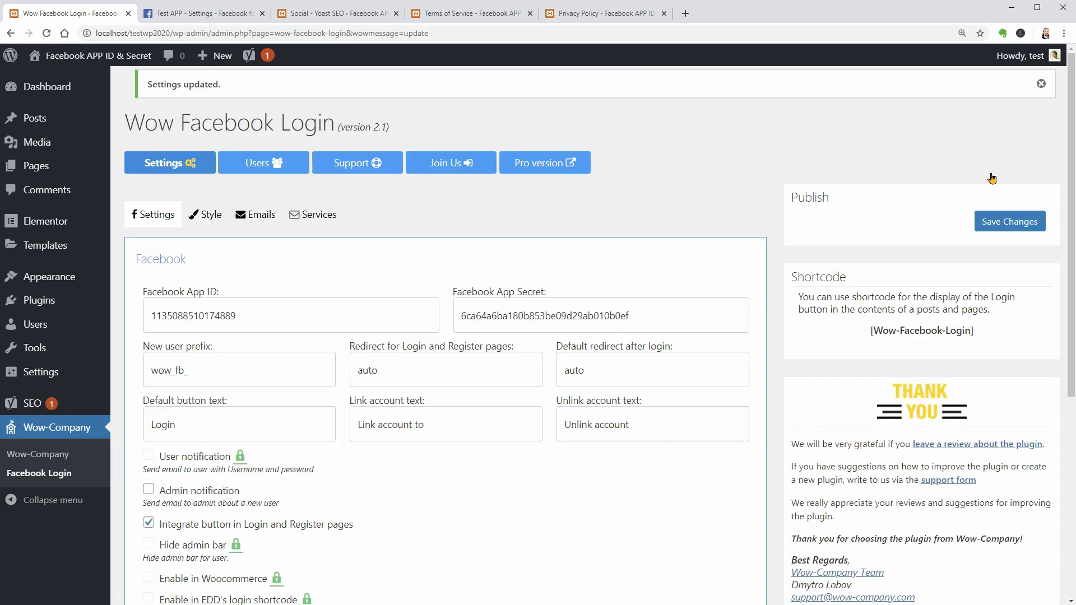
Log out and try the new Facebook Login button on the WordPress login page, then return.
mouse_move(1020, 63)
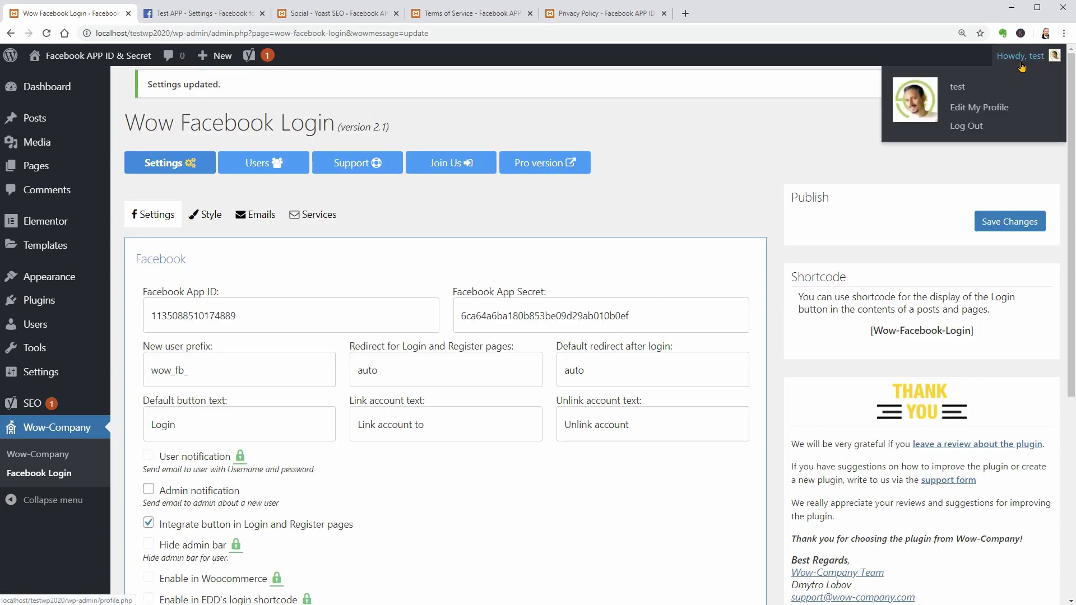
left_click(971, 127)
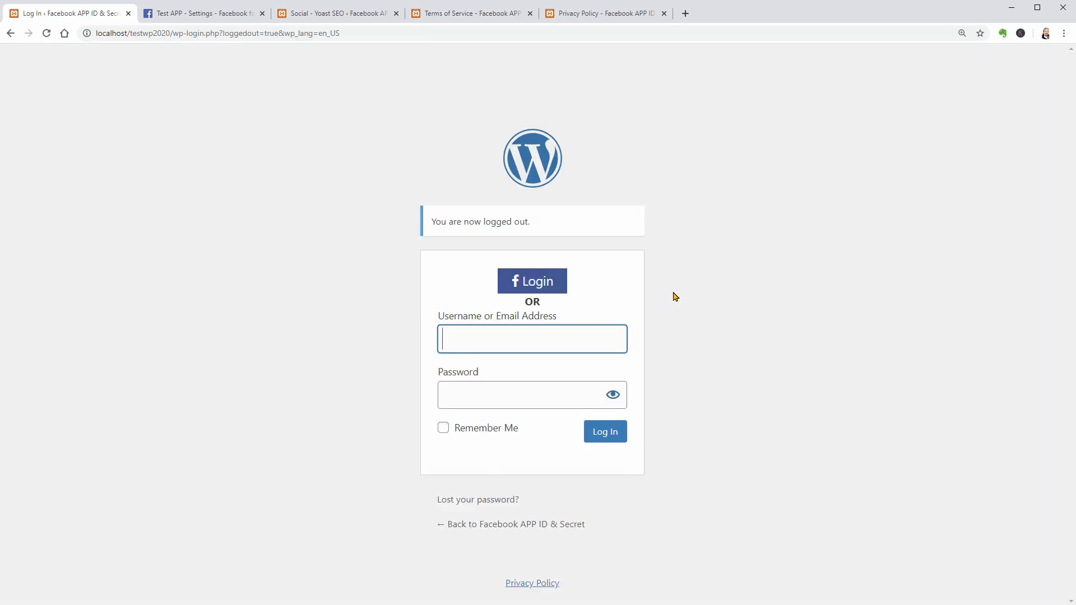
left_click(543, 288)
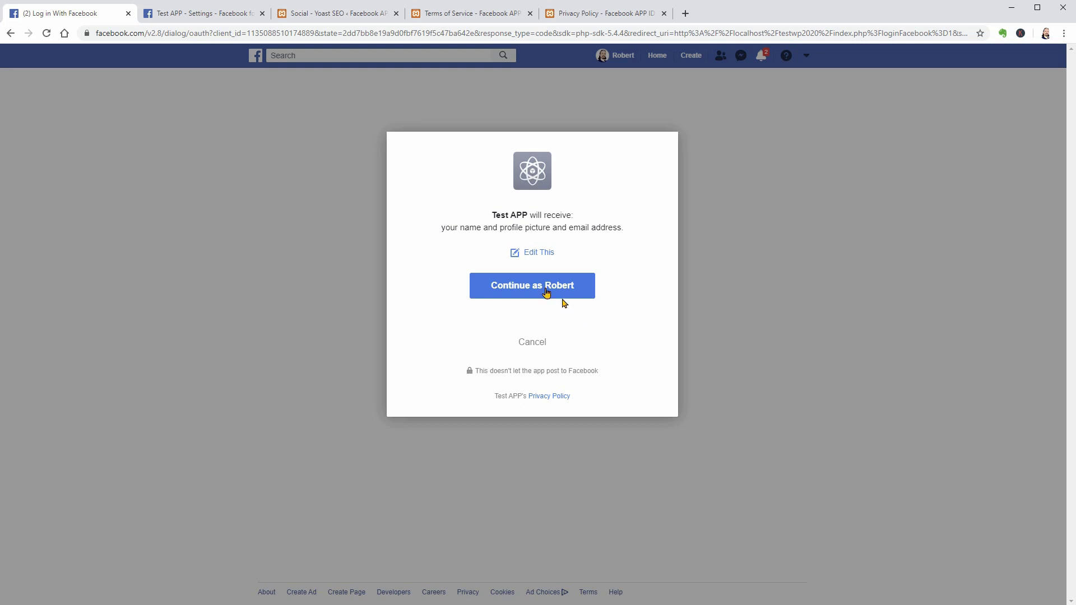
left_click(9, 33)
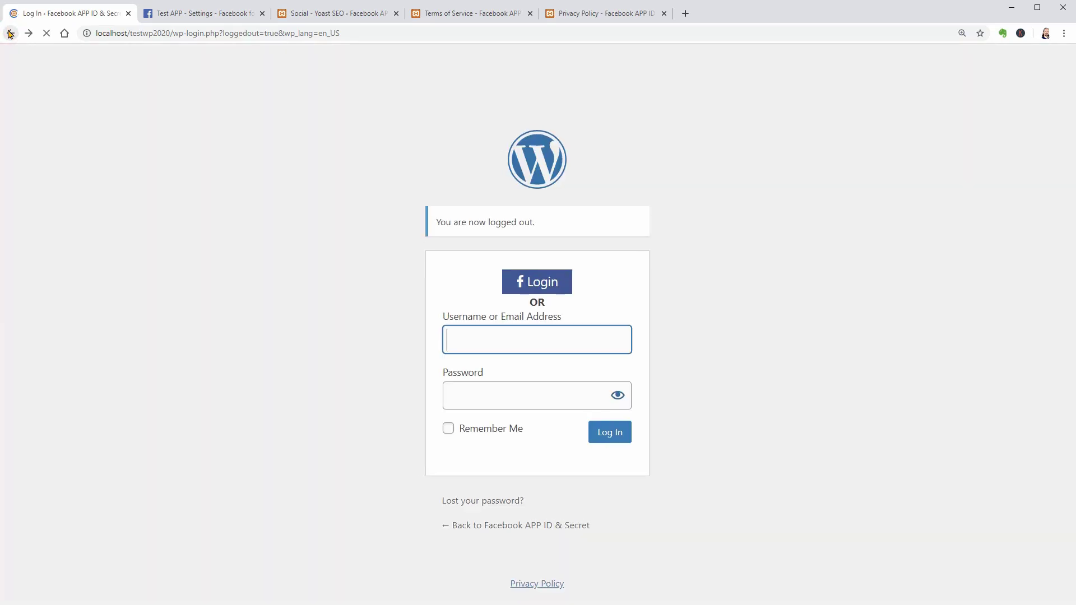
Sign back in to WordPress with the account username and password.
type("test")
key("Tab")
type("test")
left_click(620, 443)
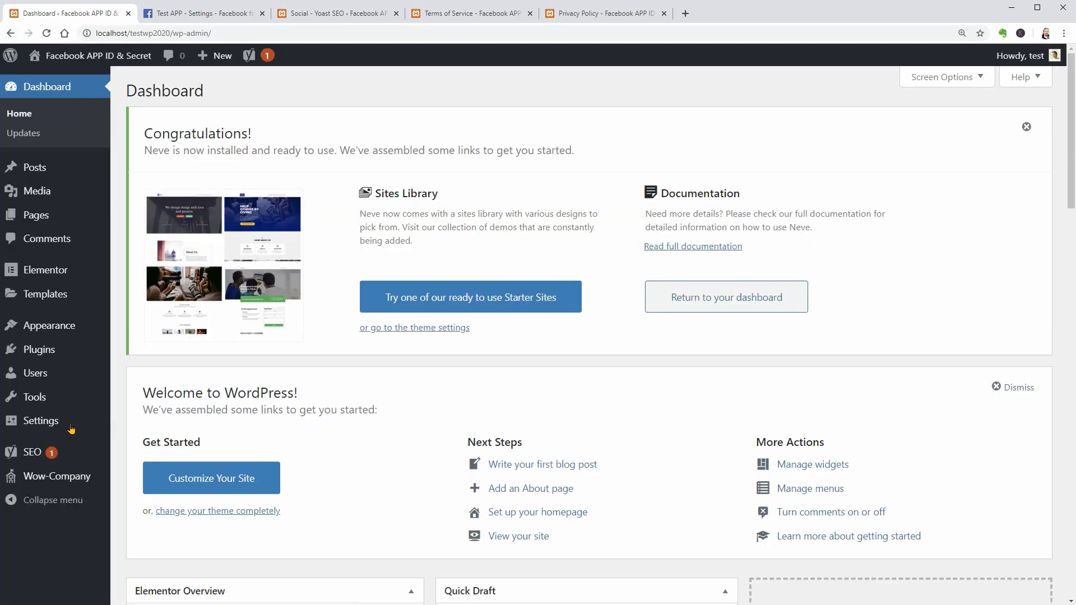
Tick 'Anyone can register' in WordPress Settings > General and save the changes.
mouse_move(42, 421)
left_click(135, 427)
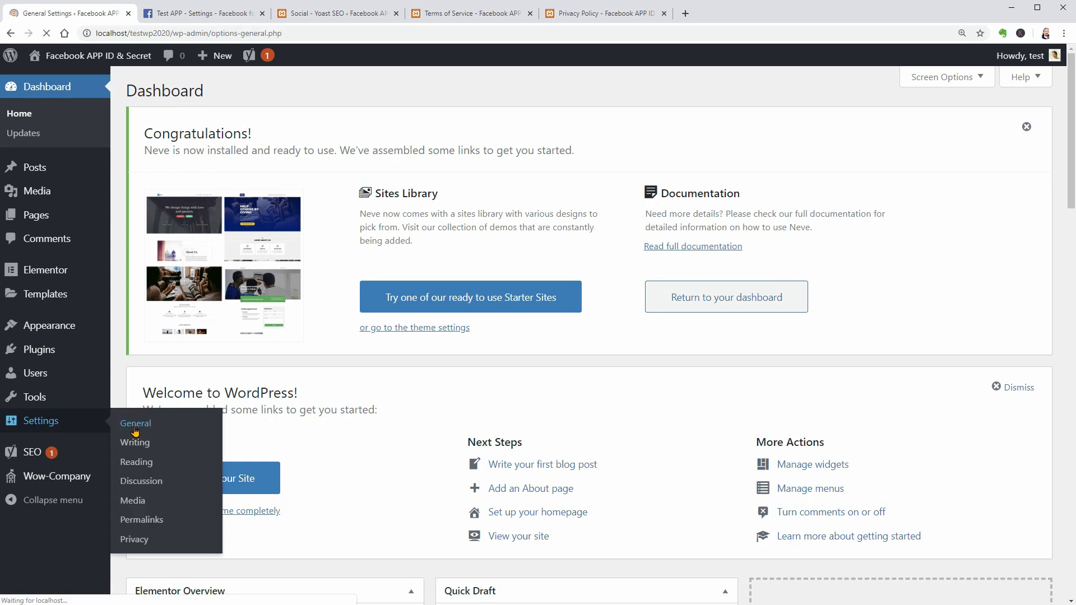
left_click(286, 389)
scroll(280, 426, "down", 7)
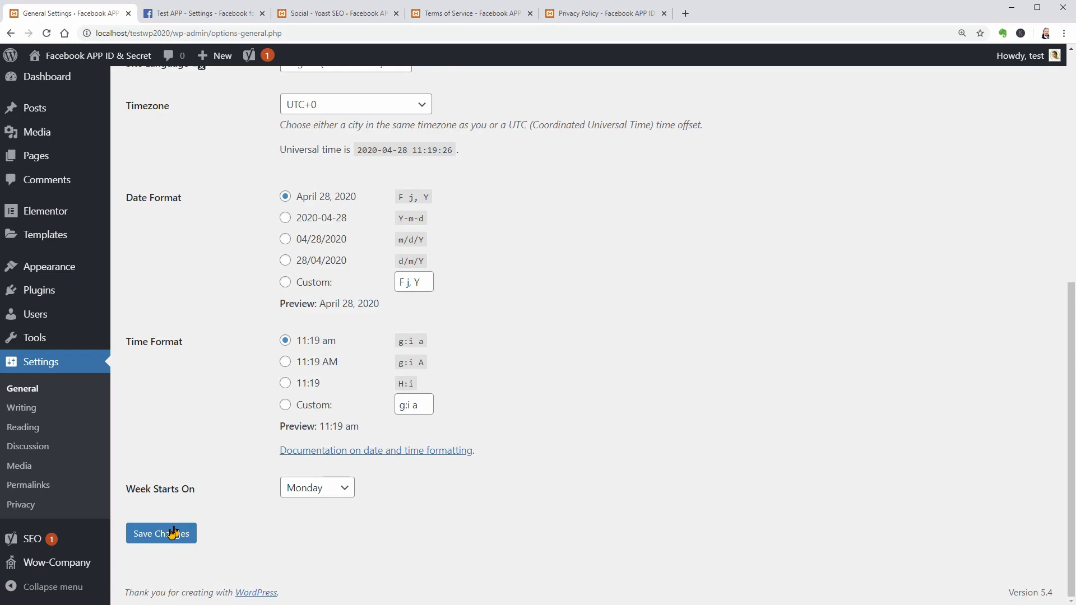
left_click(160, 533)
left_click(206, 16)
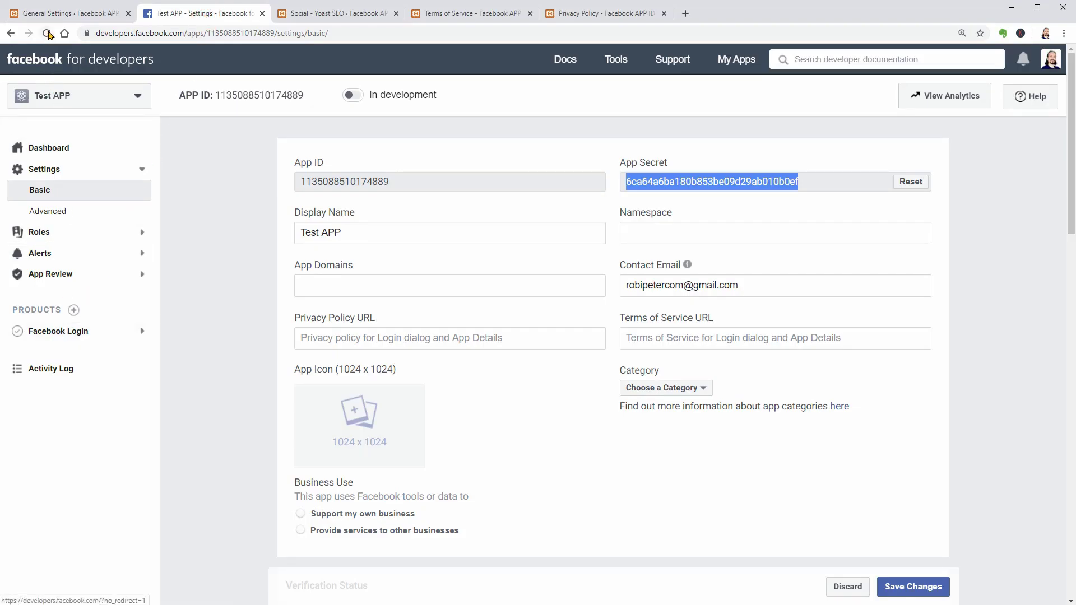
Reload the app settings and scroll the Test APP Dashboard to find Facebook Login under My Products.
left_click(47, 33)
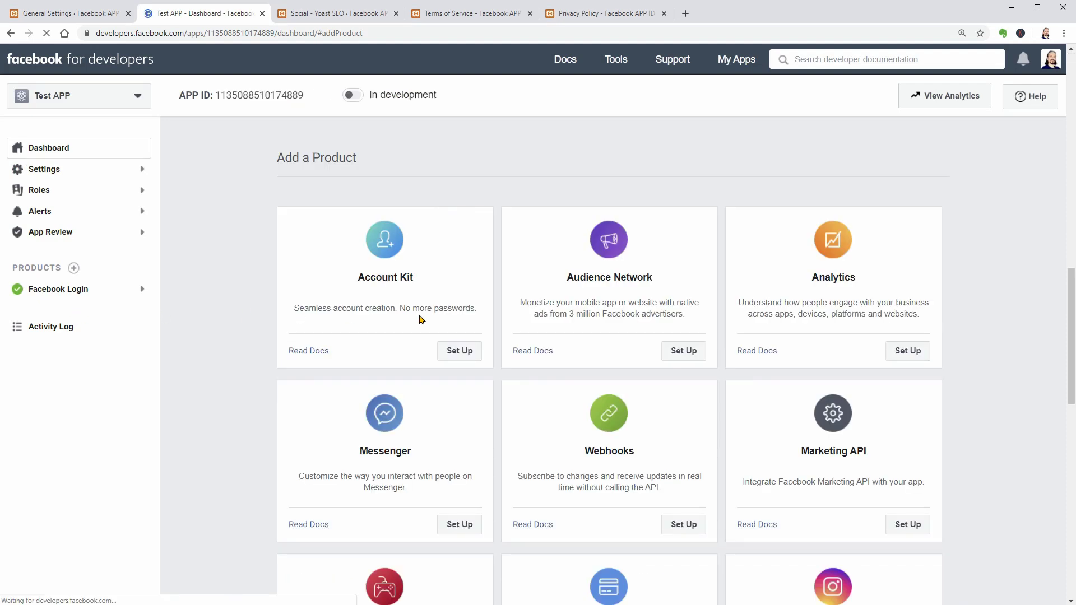
left_click_drag(1070, 312, 1070, 551)
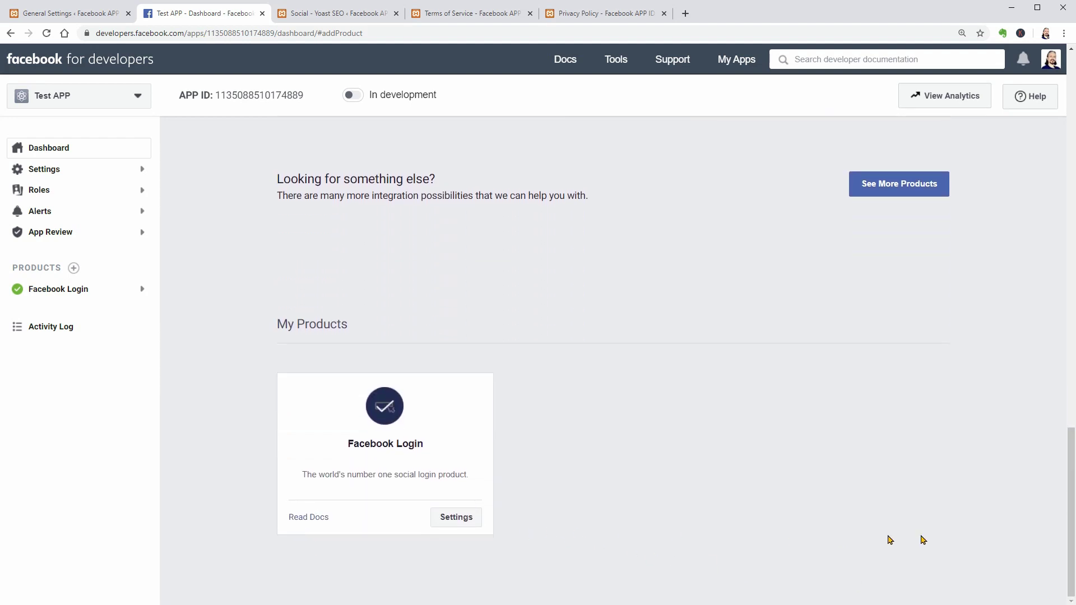
left_click_drag(1069, 541, 1049, 152)
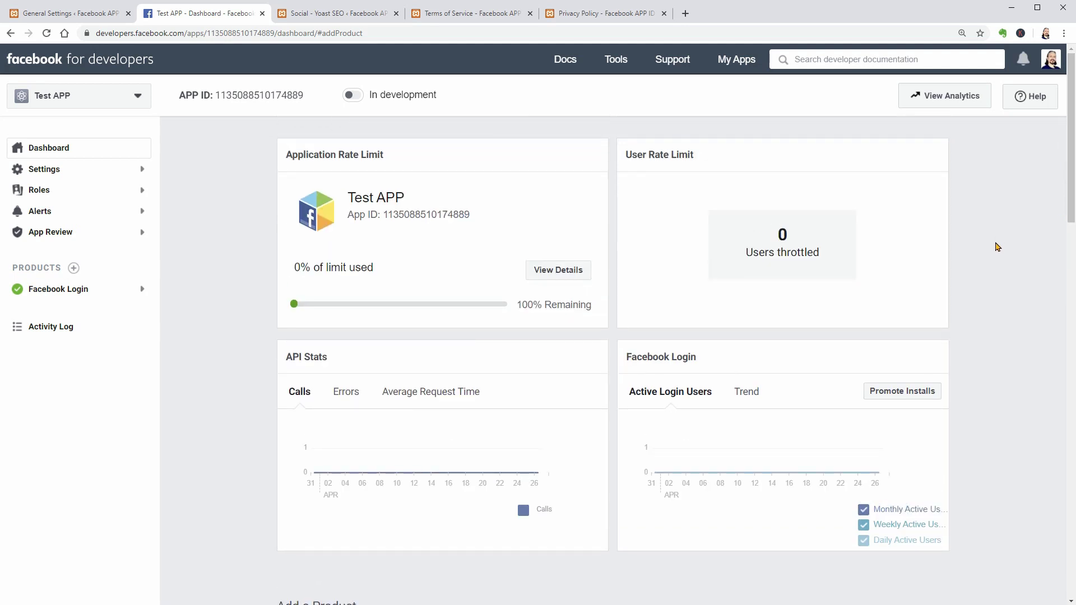